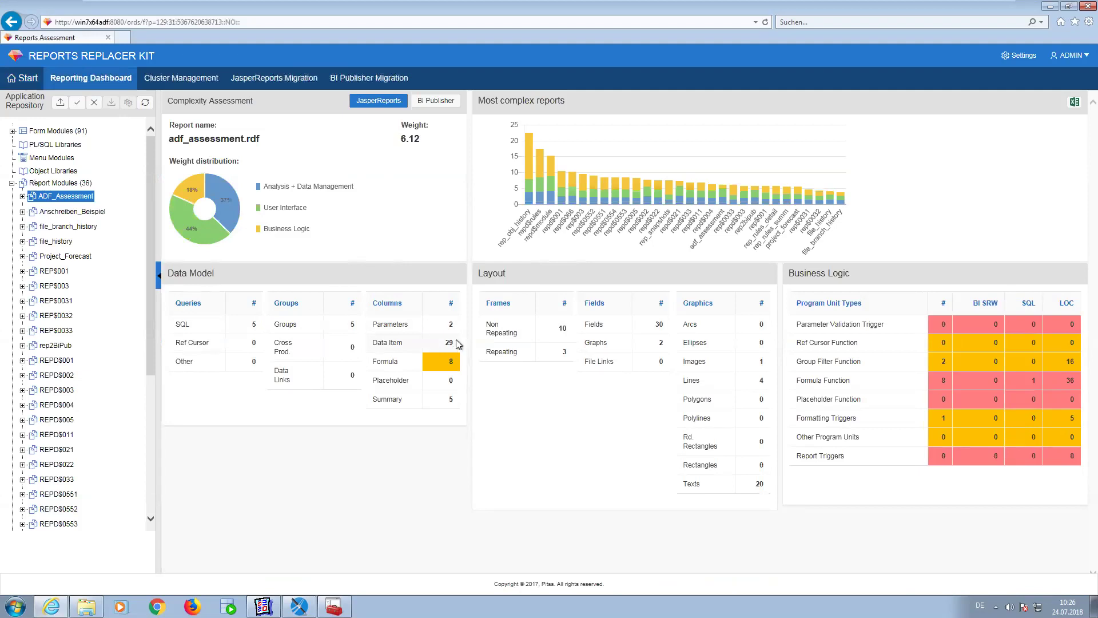
Switch to Oracle Reports Builder in full-screen size and open the paper layout of the ANSCHREIBEN_BEISPIEL report.
{"action": "left_click_drag", "start_coordinate": [370, 360], "coordinate": [455, 377]}
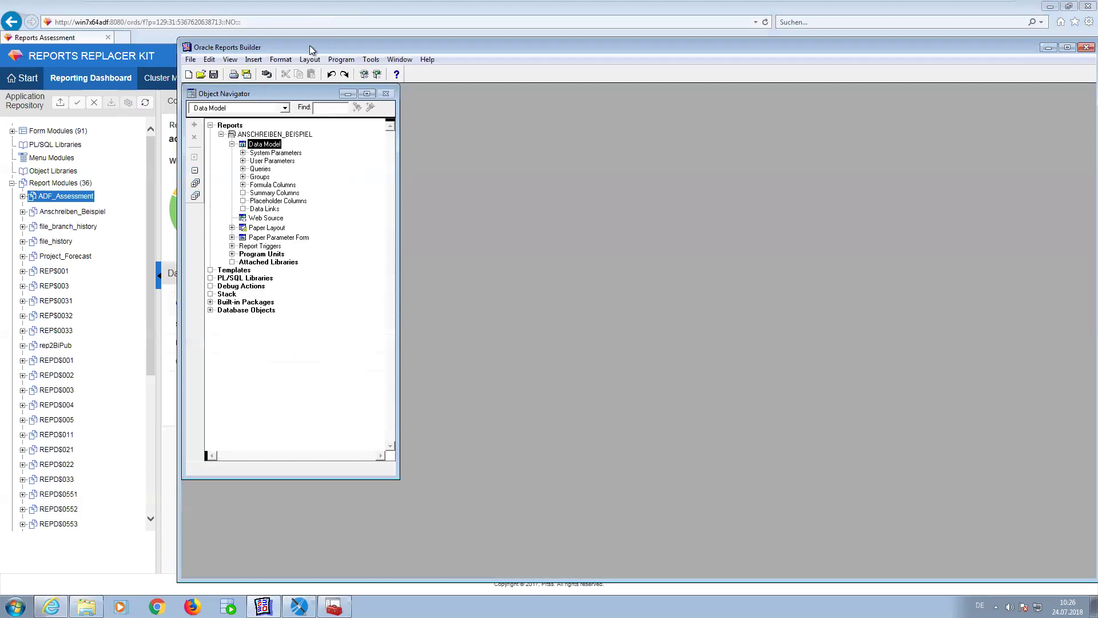
{"action": "double_click", "coordinate": [310, 45]}
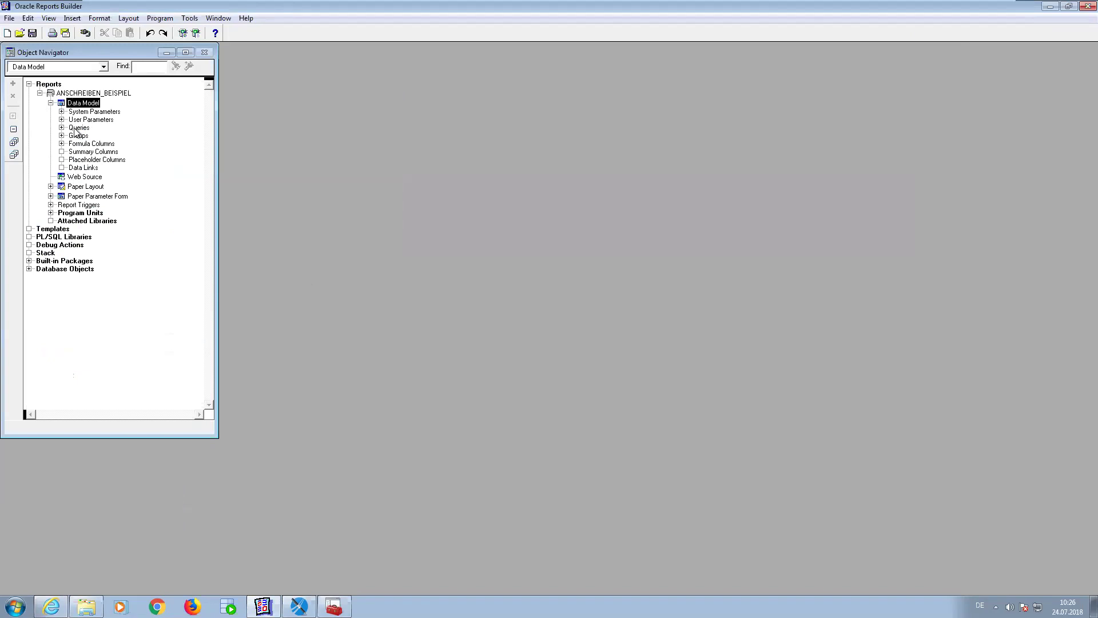
{"action": "double_click", "coordinate": [61, 187]}
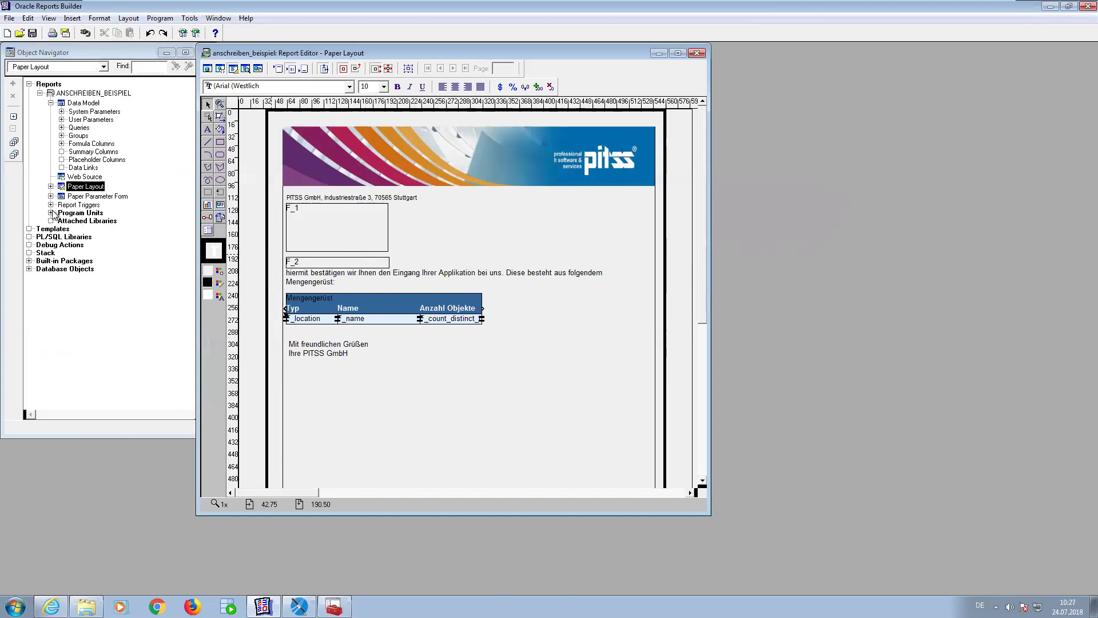
Expand the report's program units and open the CF_1FORMULA function body to view its code.
{"action": "left_click", "coordinate": [51, 213]}
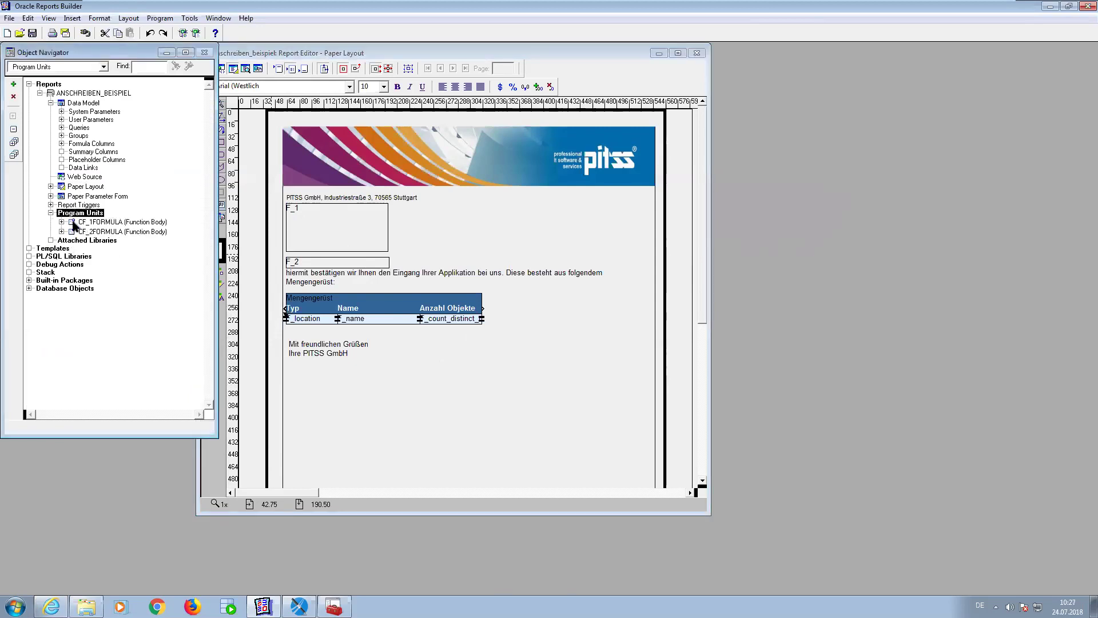
{"action": "left_click", "coordinate": [74, 223]}
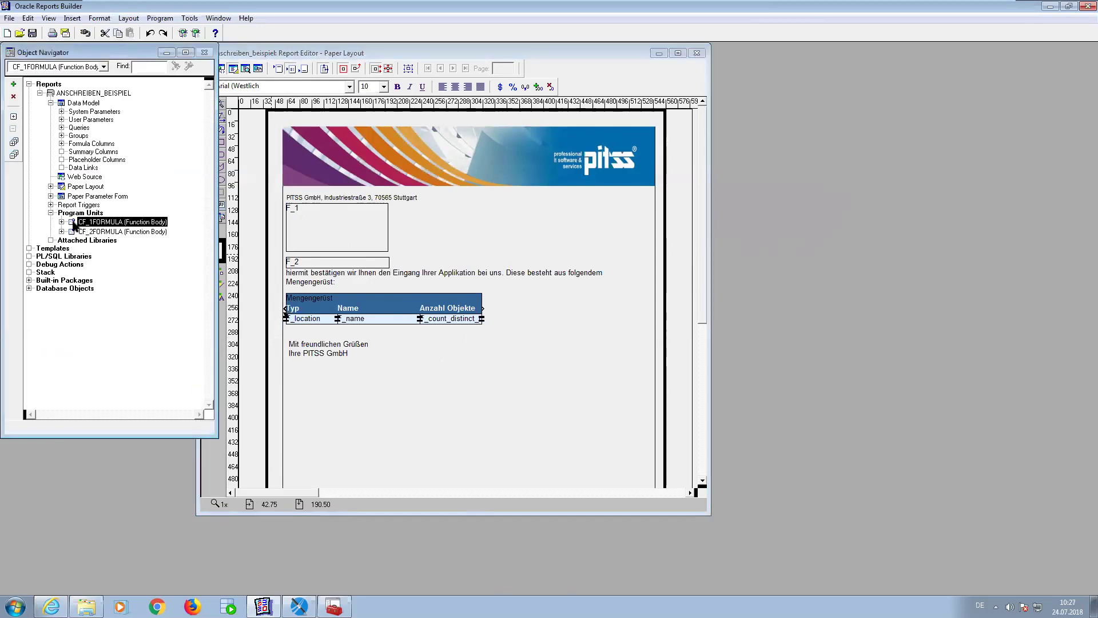
{"action": "double_click", "coordinate": [113, 222]}
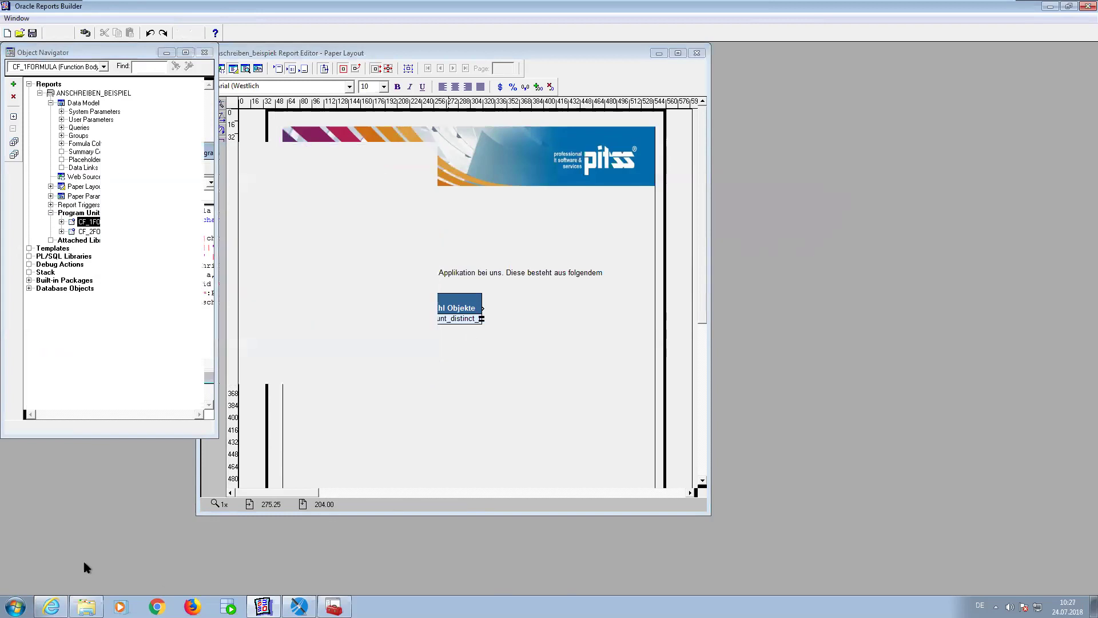
Switch back to the Reports Replacer Kit and examine the complexity assessment of the Anschreiben_Beispiel report.
{"action": "key", "text": "alt+Tab"}
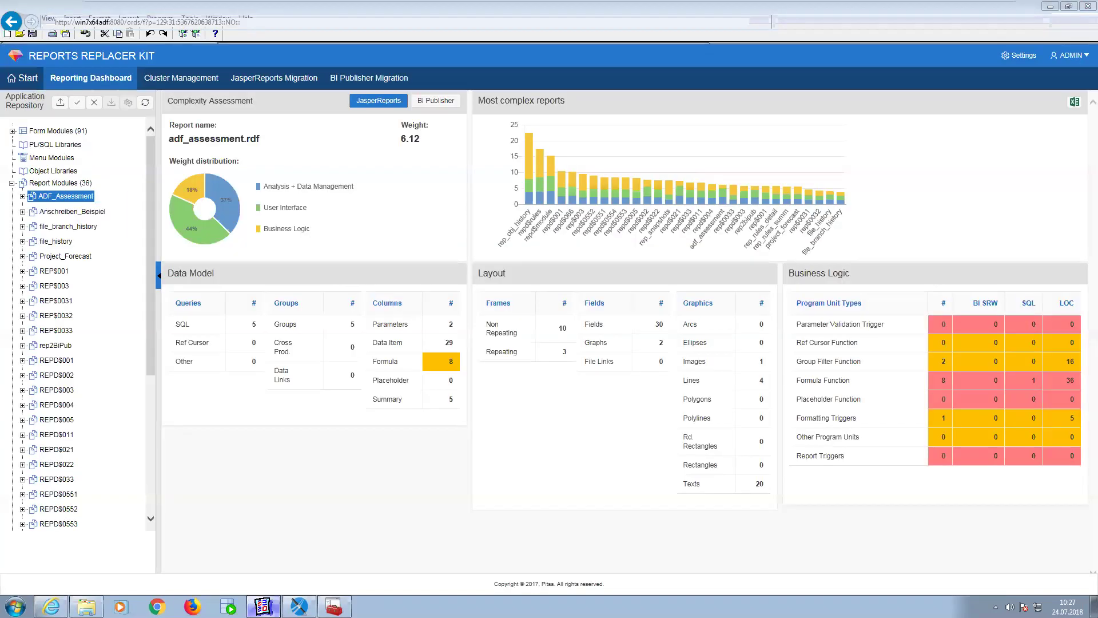
{"action": "left_click", "coordinate": [62, 213]}
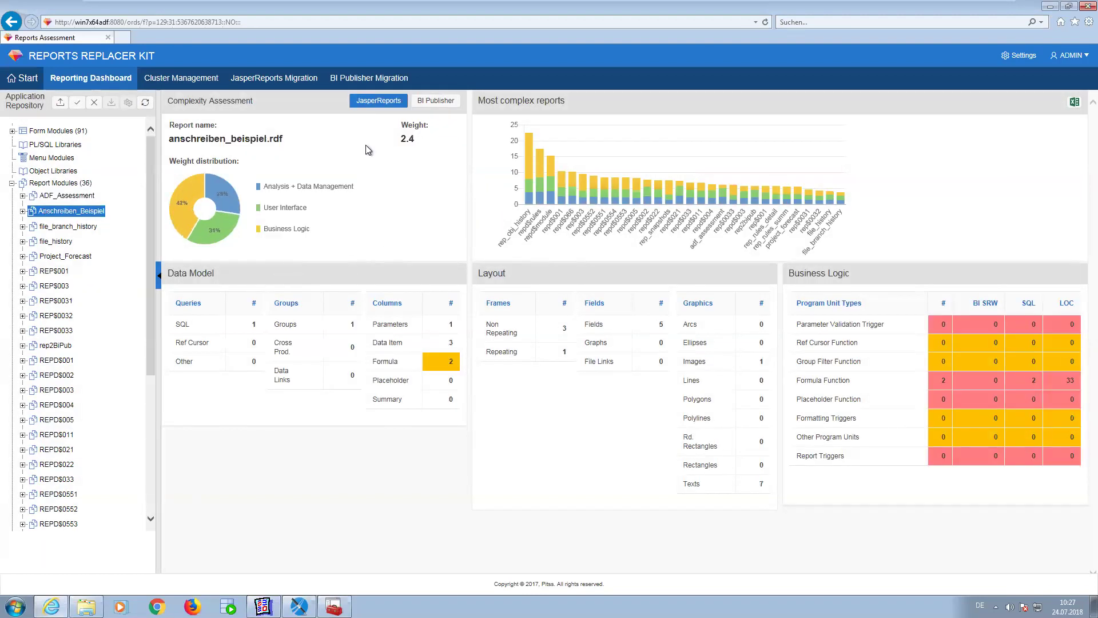
{"action": "left_click", "coordinate": [409, 139]}
{"action": "left_click", "coordinate": [372, 230]}
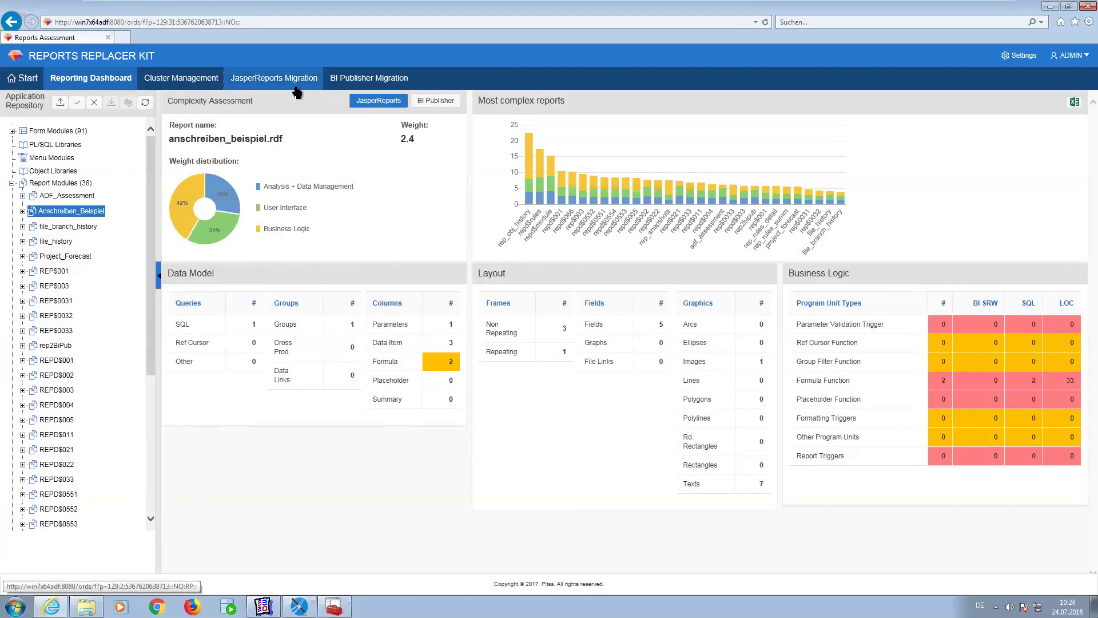
Migrate the Anschreiben_Beispiel report to JasperReports 5.6 and later, overwriting the existing migration results.
{"action": "left_click", "coordinate": [269, 85]}
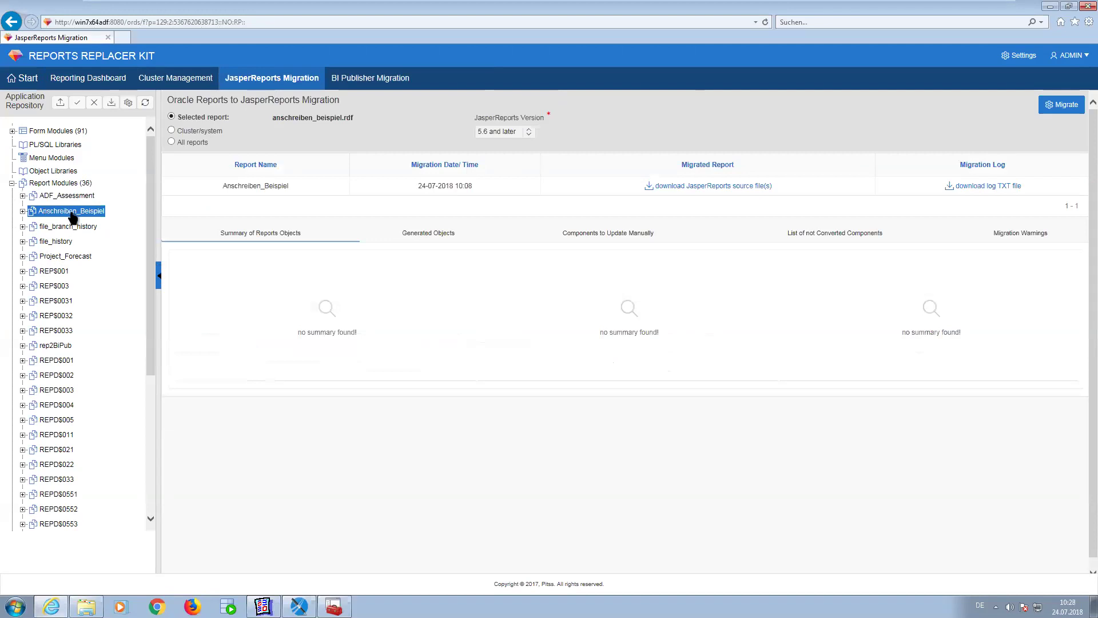
{"action": "left_click", "coordinate": [67, 227]}
{"action": "left_click", "coordinate": [69, 212]}
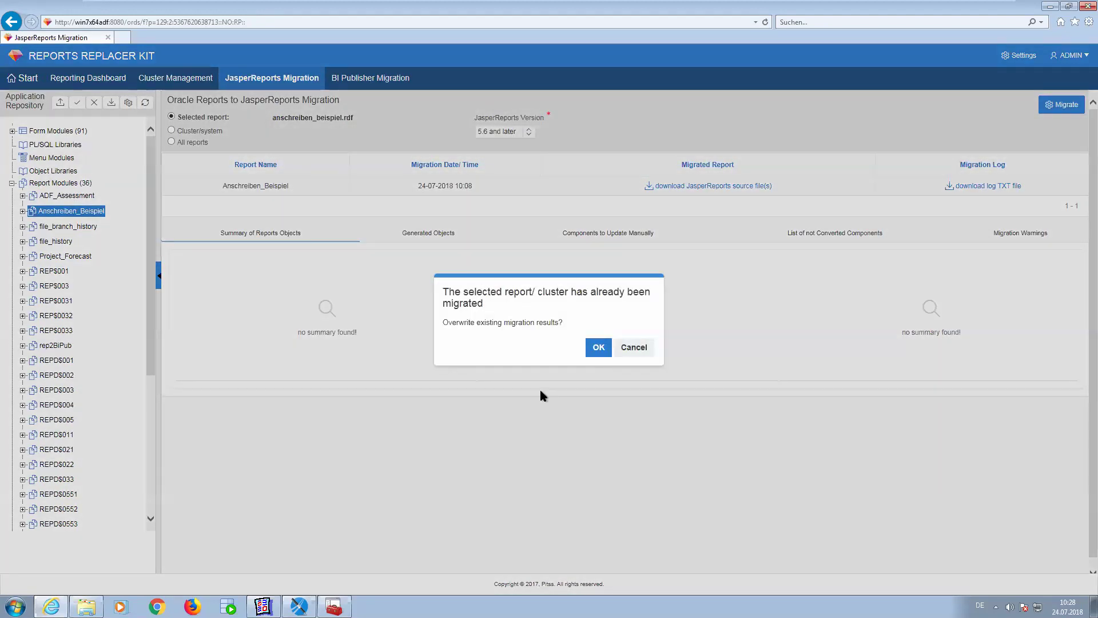
{"action": "left_click", "coordinate": [597, 348]}
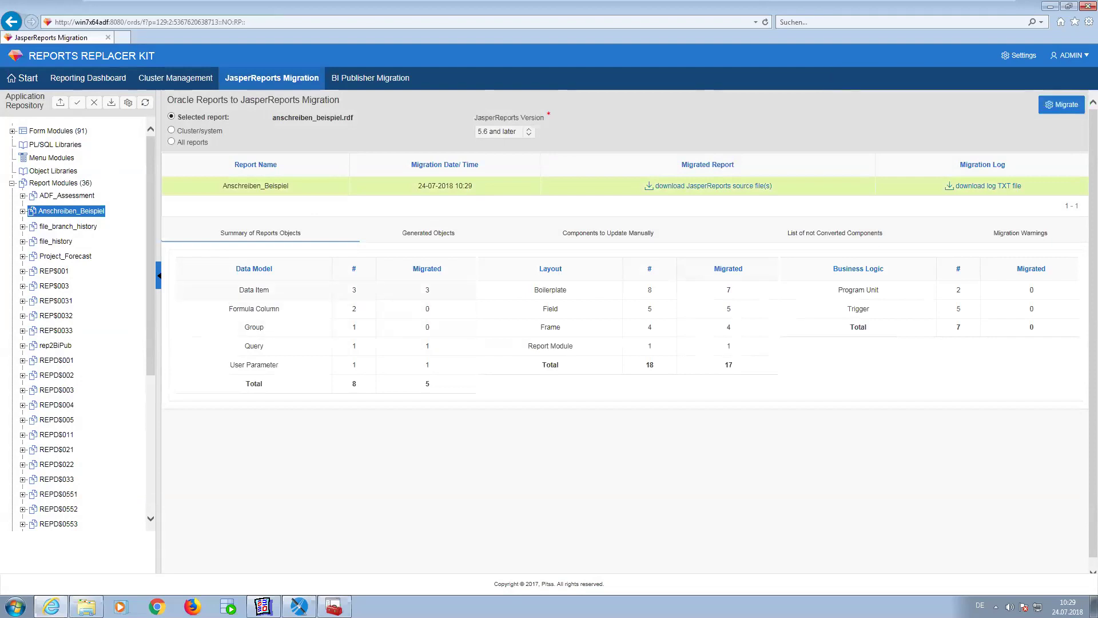
Review the migration summary, comparing original and migrated object counts for data model, layout and business logic.
{"action": "double_click", "coordinate": [267, 309]}
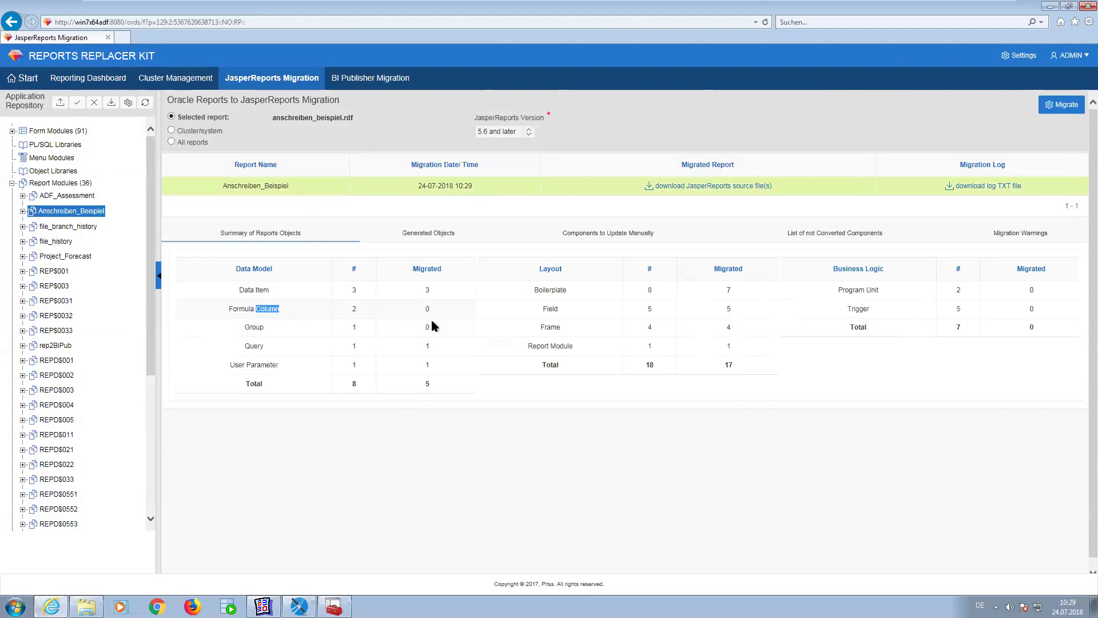
{"action": "double_click", "coordinate": [311, 345]}
{"action": "double_click", "coordinate": [353, 368]}
{"action": "left_click_drag", "start_coordinate": [433, 380], "coordinate": [451, 364]}
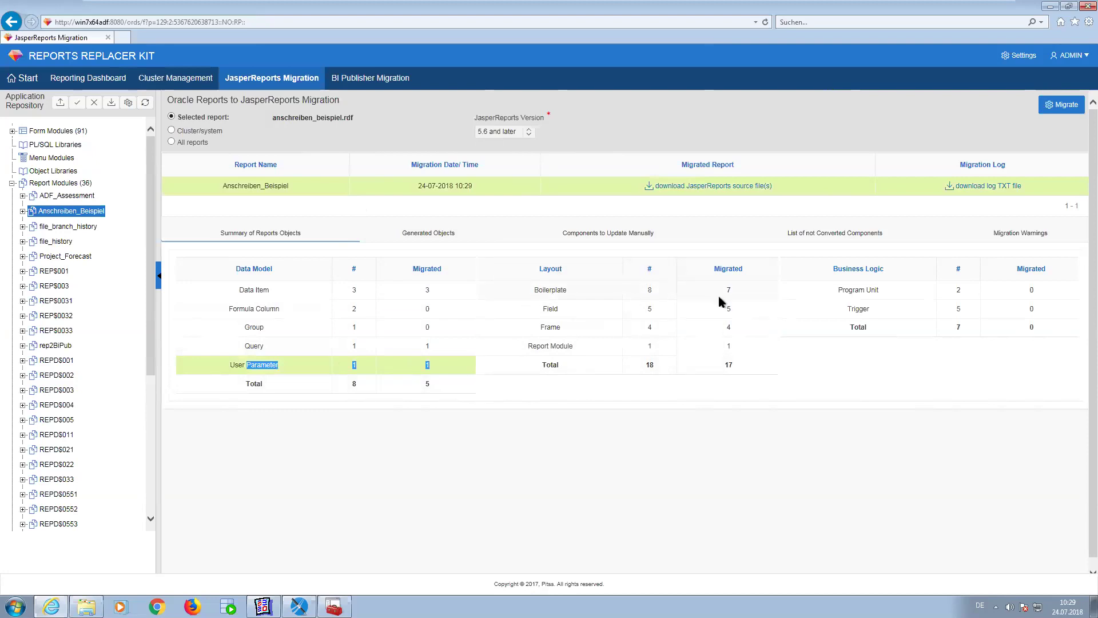
{"action": "left_click", "coordinate": [570, 297]}
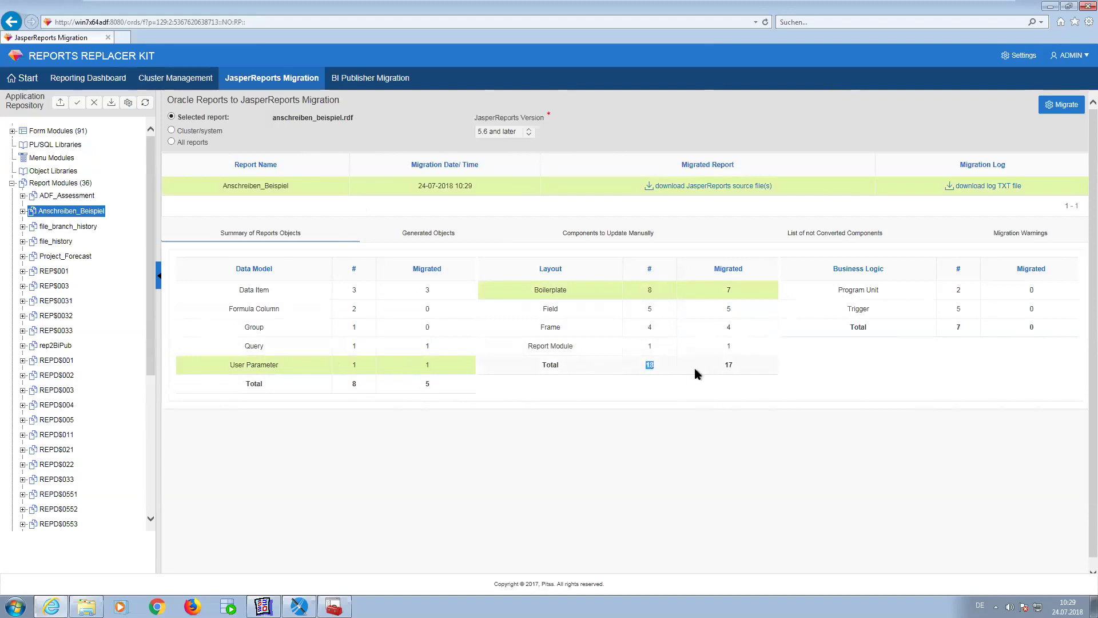
{"action": "left_click", "coordinate": [761, 368]}
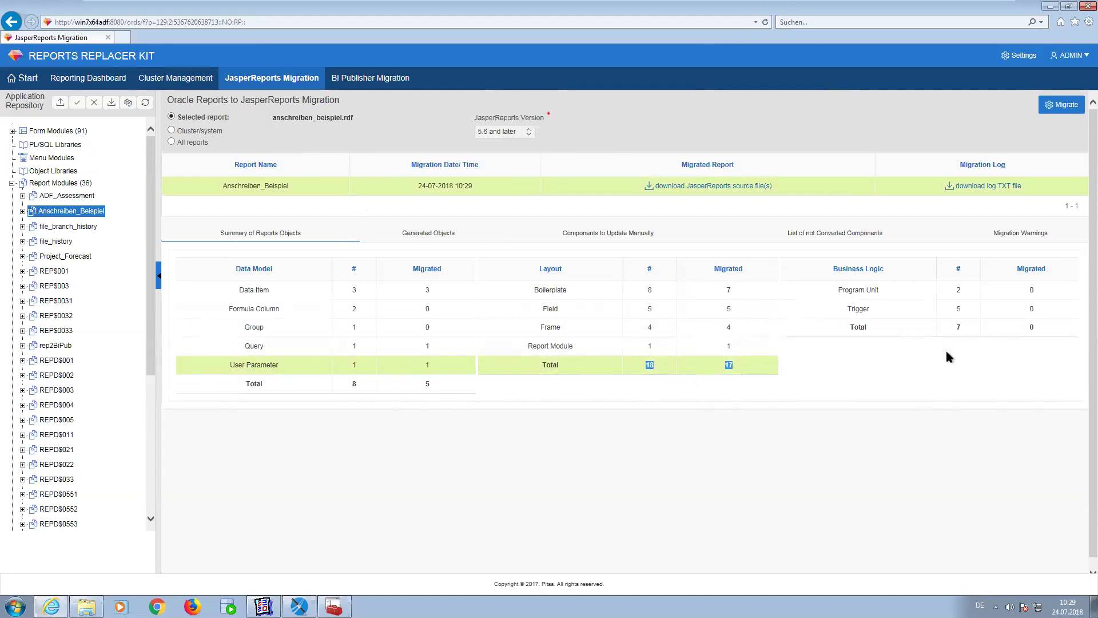
{"action": "left_click_drag", "start_coordinate": [882, 300], "coordinate": [1008, 307]}
Switch to Jaspersoft Studio and start saving the migrated Anschreiben_Beispiel report with the option to overwrite existing files.
{"action": "left_click", "coordinate": [299, 605]}
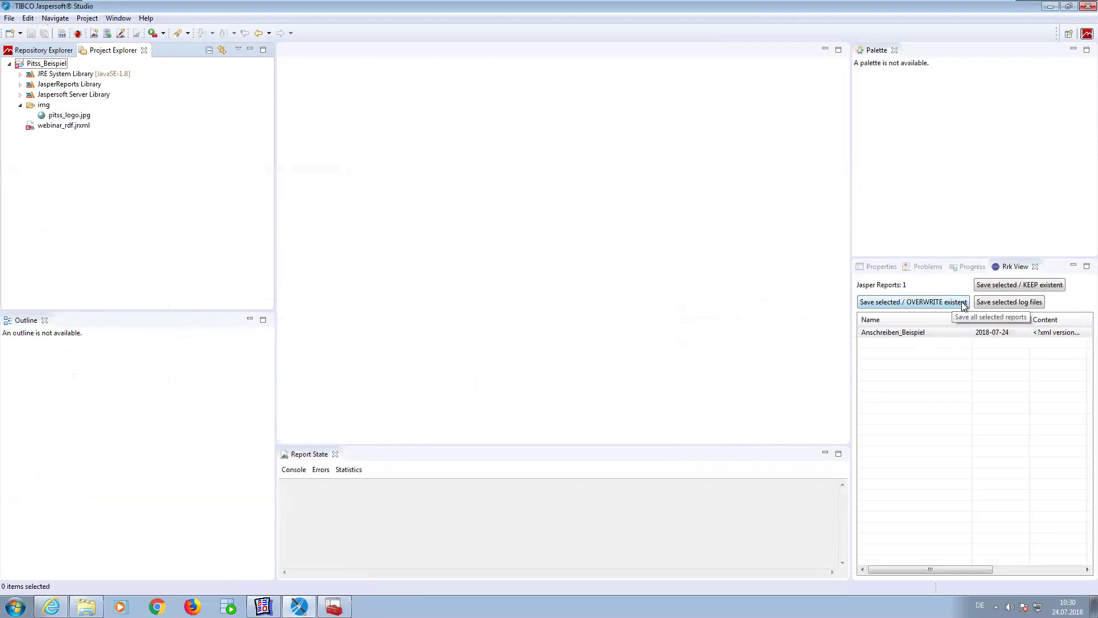
{"action": "left_click", "coordinate": [1007, 331]}
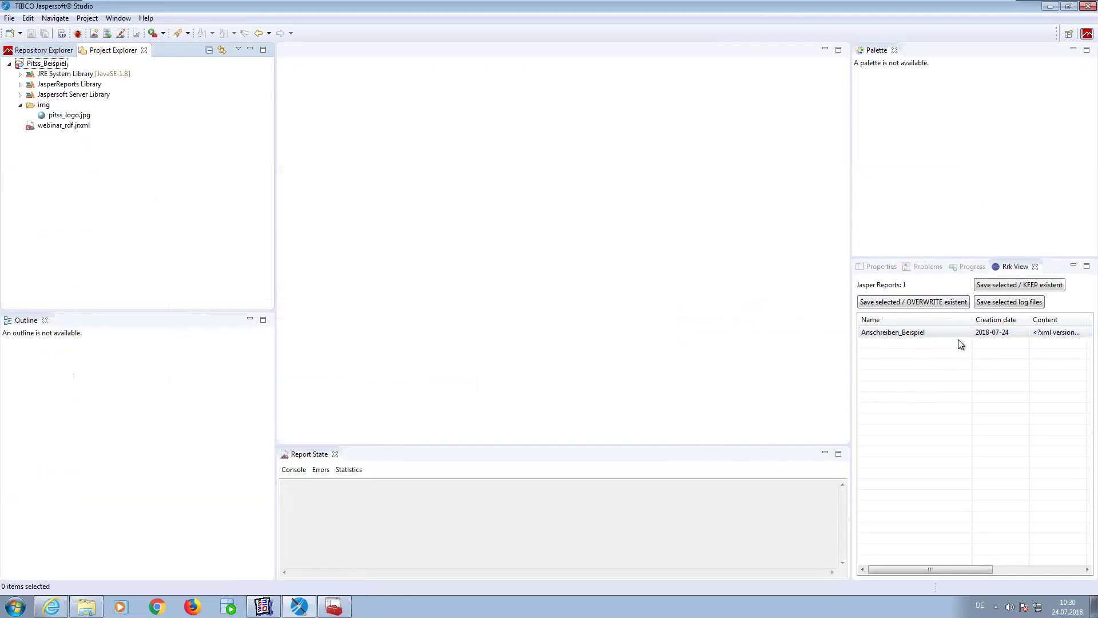
{"action": "left_click", "coordinate": [44, 105]}
{"action": "left_click", "coordinate": [917, 332]}
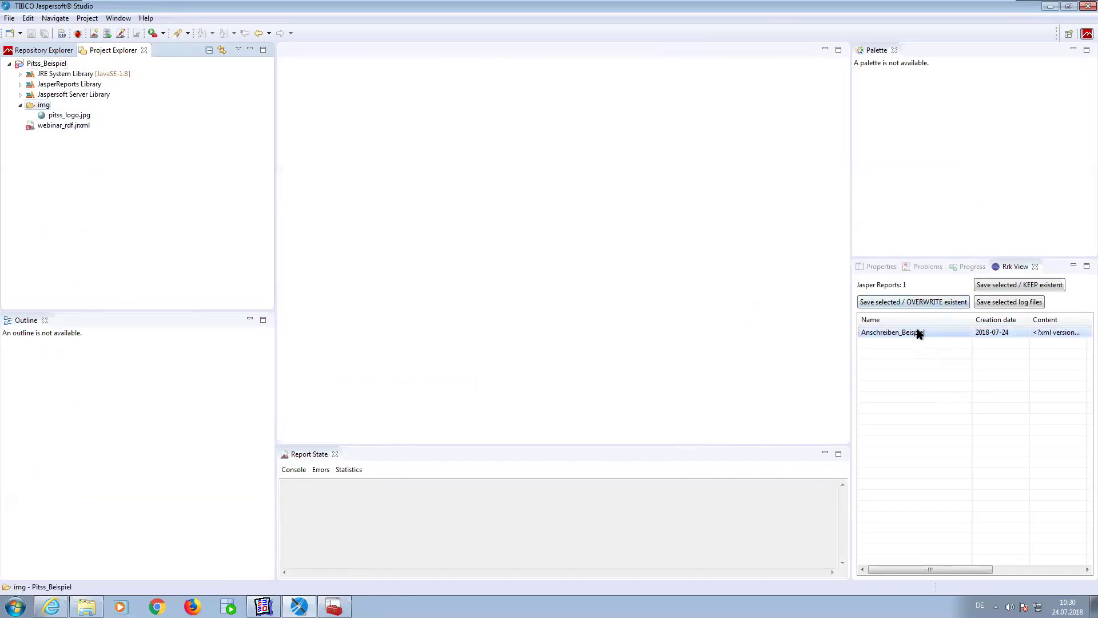
{"action": "left_click", "coordinate": [900, 303]}
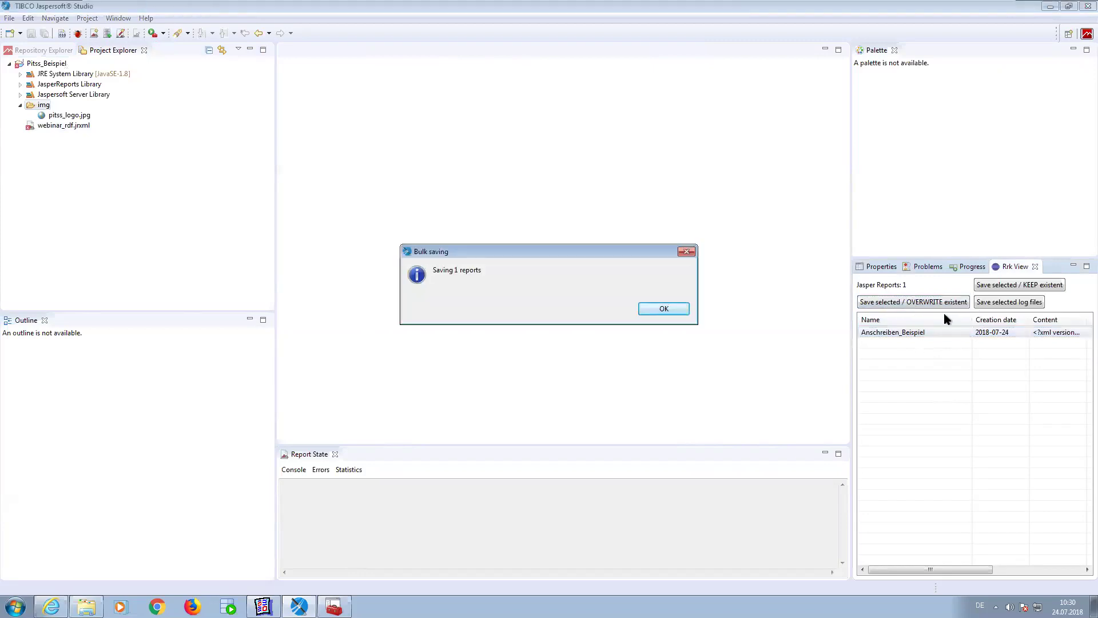
Save the report into the JaspersoftWorkspace\Pitss_Beispiel folder under the admin user's directory on drive C.
{"action": "left_click", "coordinate": [664, 309]}
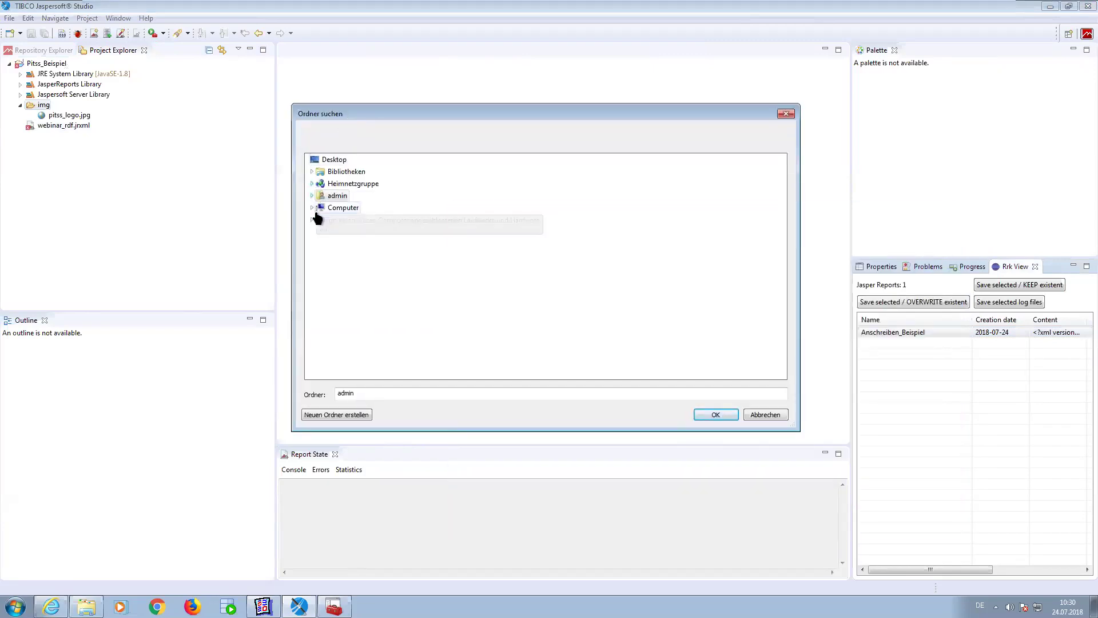
{"action": "left_click", "coordinate": [312, 207]}
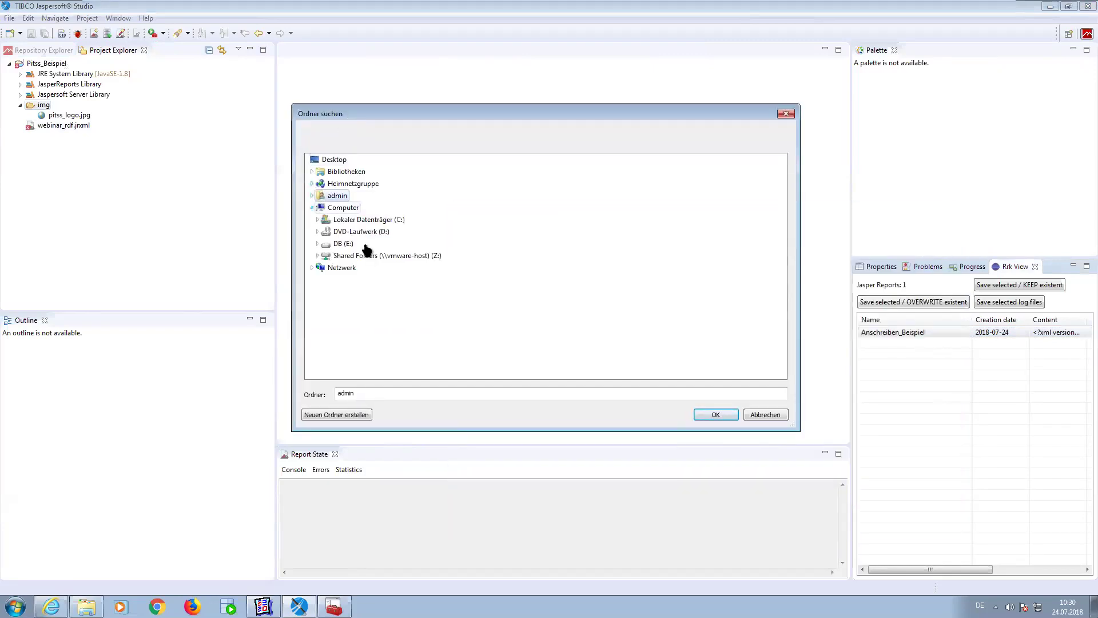
{"action": "left_click", "coordinate": [318, 220]}
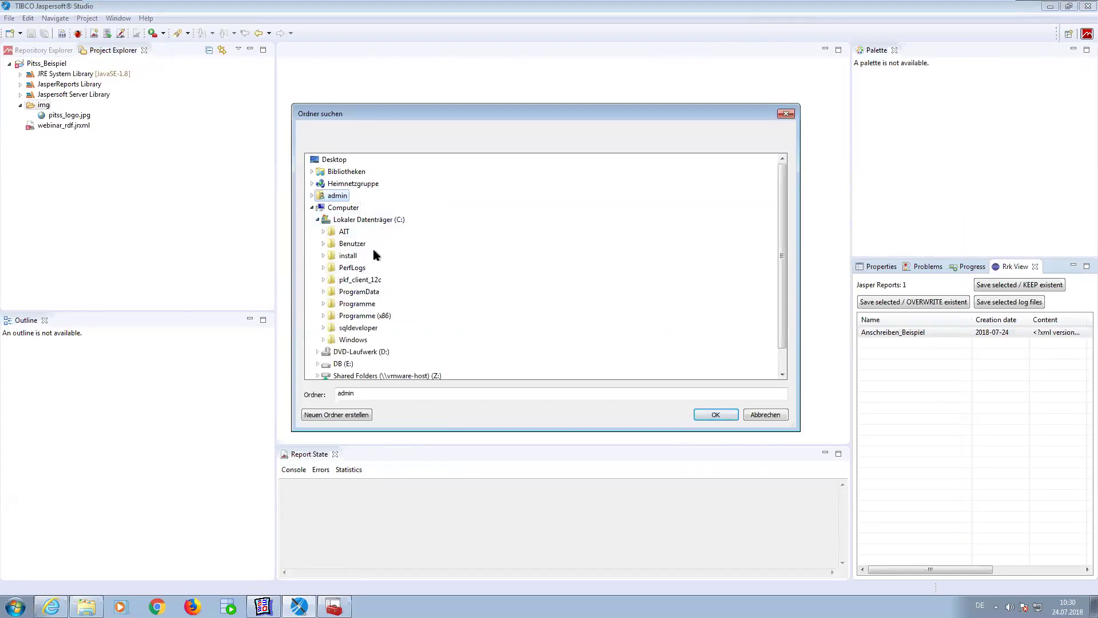
{"action": "left_click", "coordinate": [323, 244]}
{"action": "left_click", "coordinate": [328, 256]}
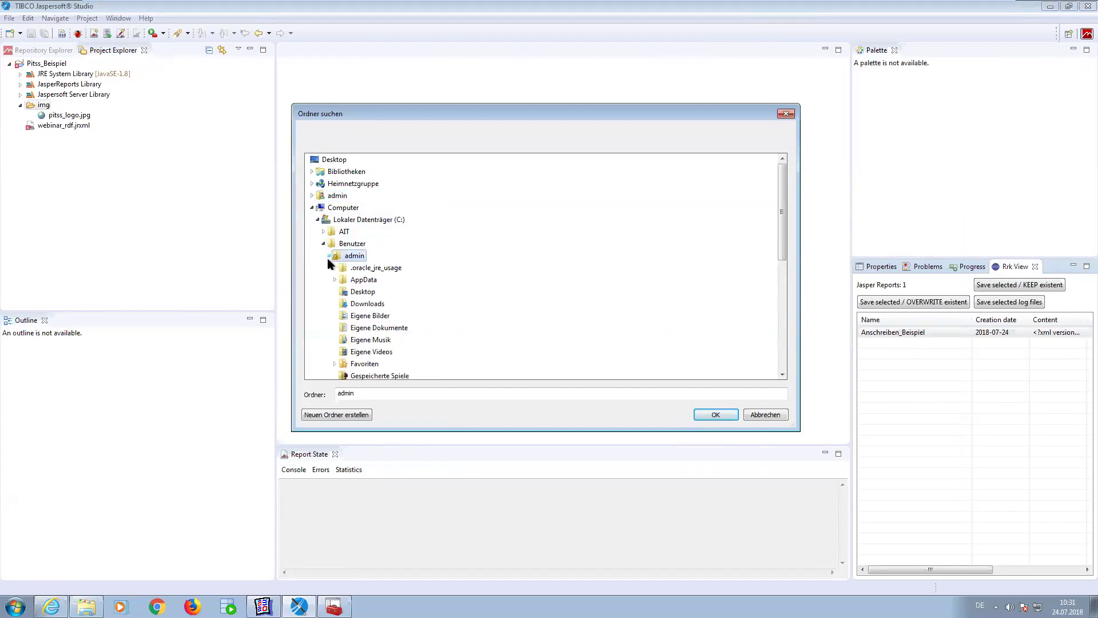
{"action": "scroll", "coordinate": [335, 257], "scroll_direction": "down", "scroll_amount": 2}
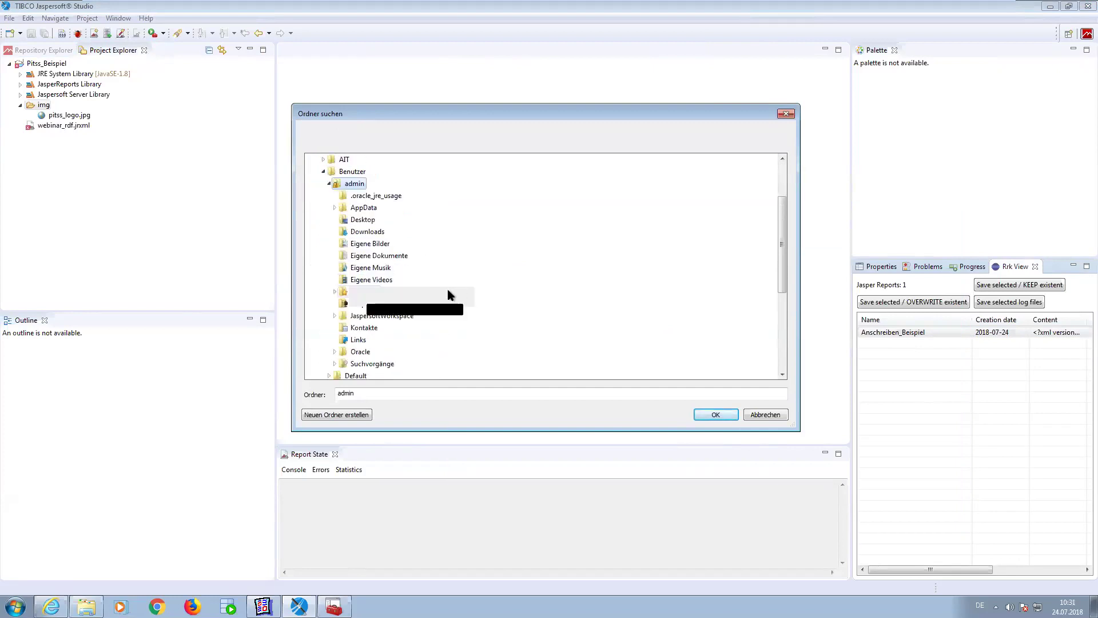
{"action": "scroll", "coordinate": [448, 295], "scroll_direction": "down", "scroll_amount": 2}
{"action": "left_click", "coordinate": [334, 243]}
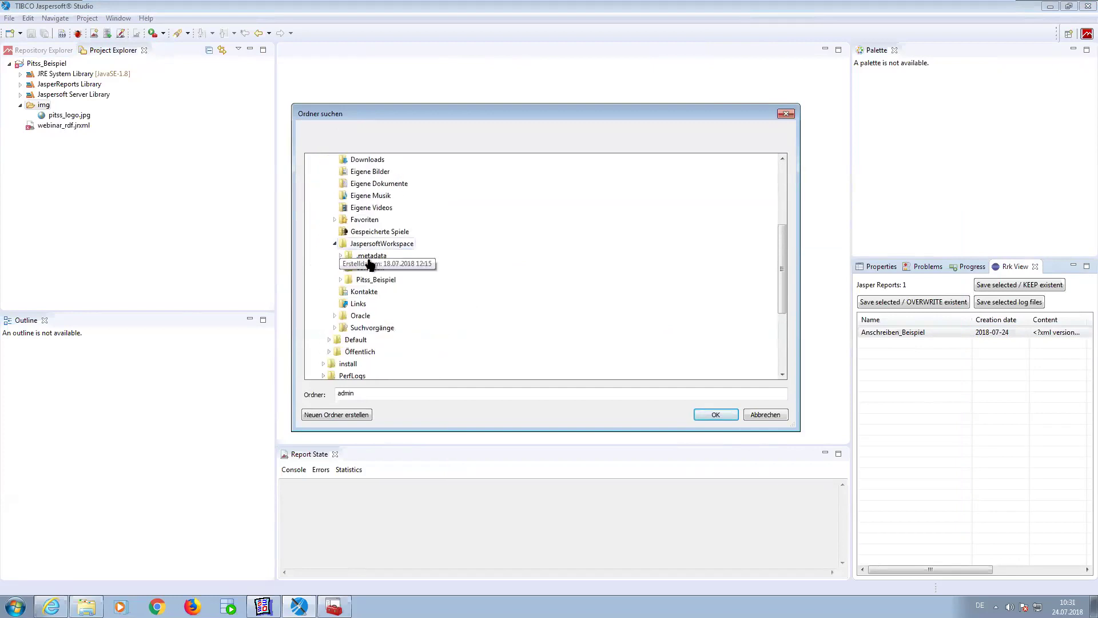
{"action": "left_click", "coordinate": [376, 280]}
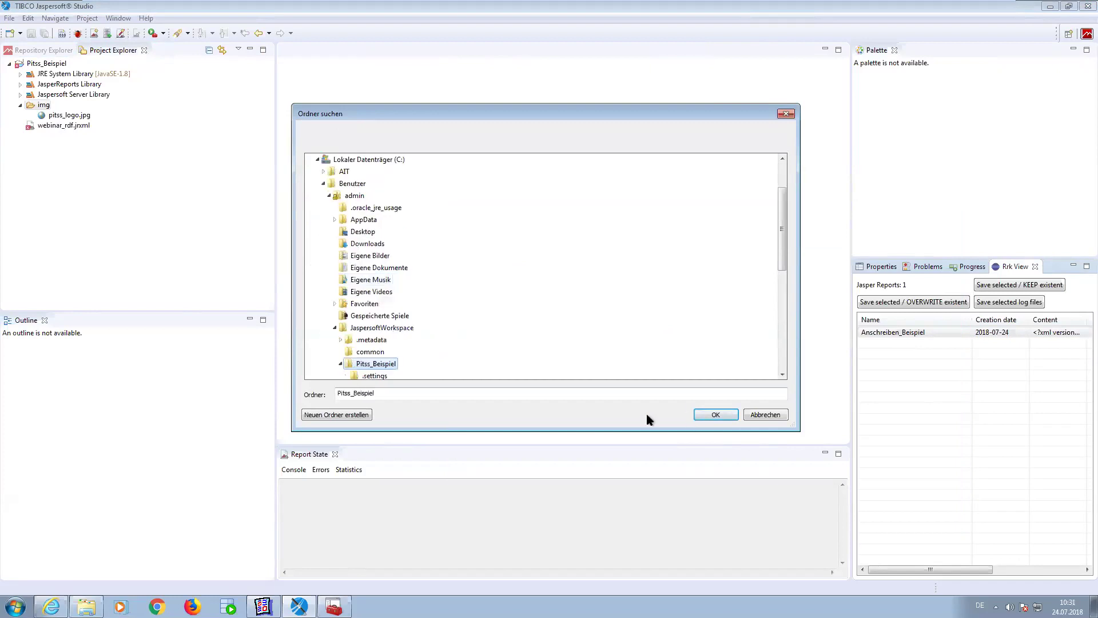
{"action": "left_click", "coordinate": [714, 413]}
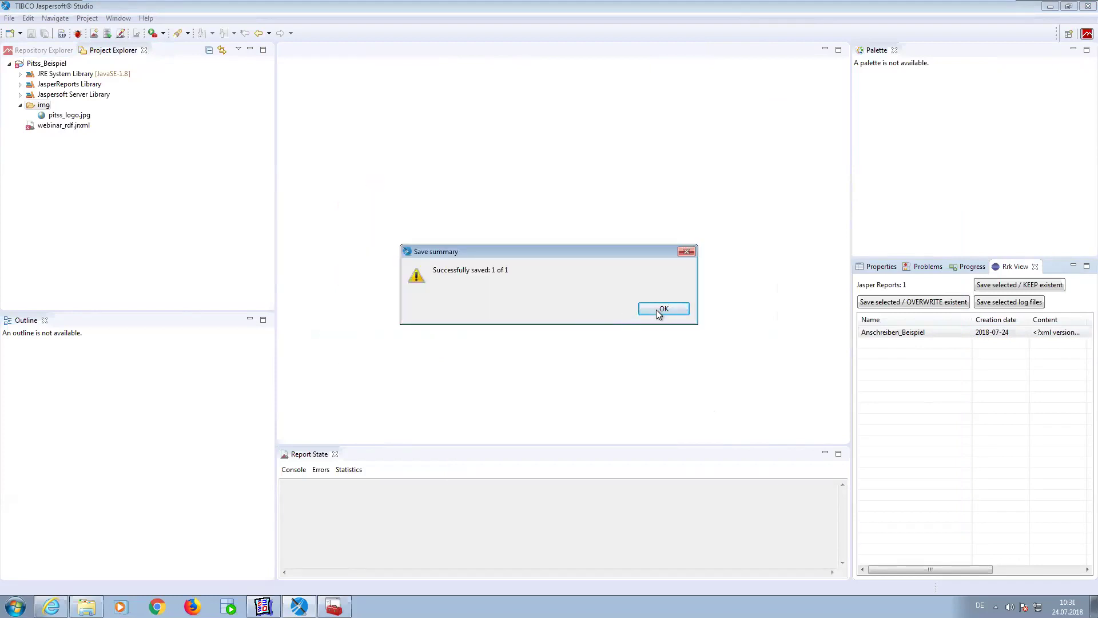
{"action": "left_click", "coordinate": [655, 312]}
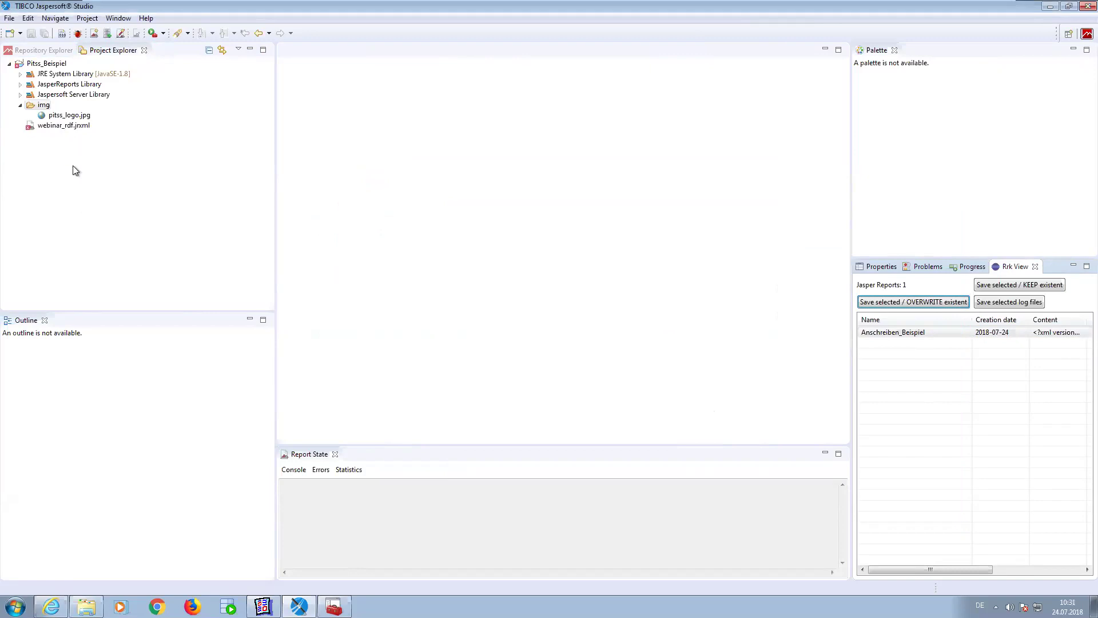
Refresh the Pitss_Beispiel project and open Anschreiben_Beispiel.jrxml in the report designer.
{"action": "left_click", "coordinate": [133, 205]}
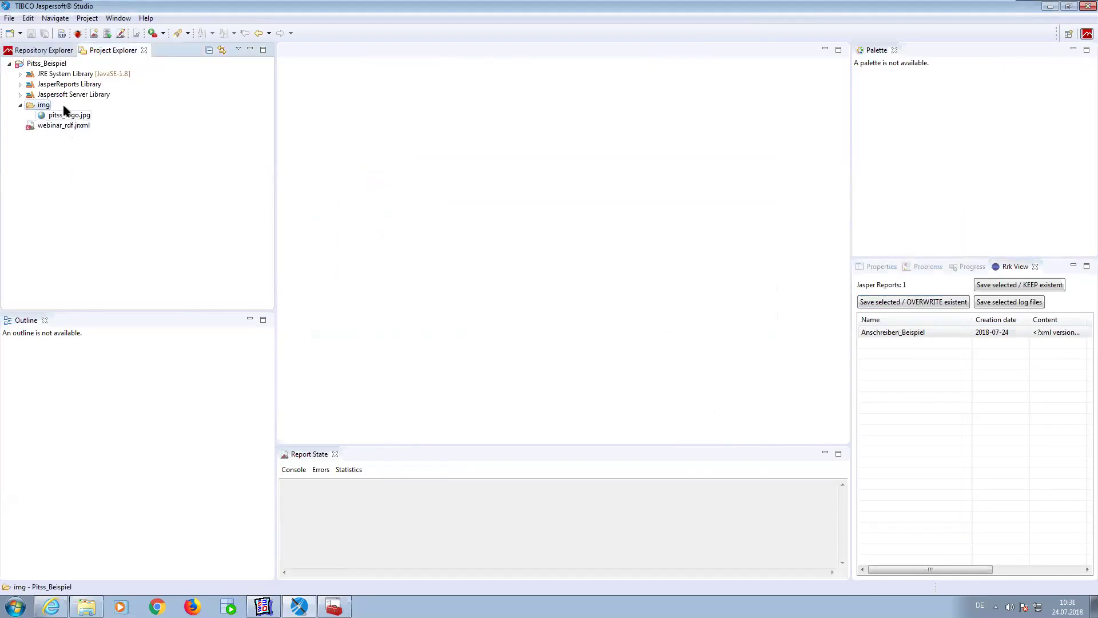
{"action": "left_click", "coordinate": [33, 68]}
{"action": "key", "text": "F5"}
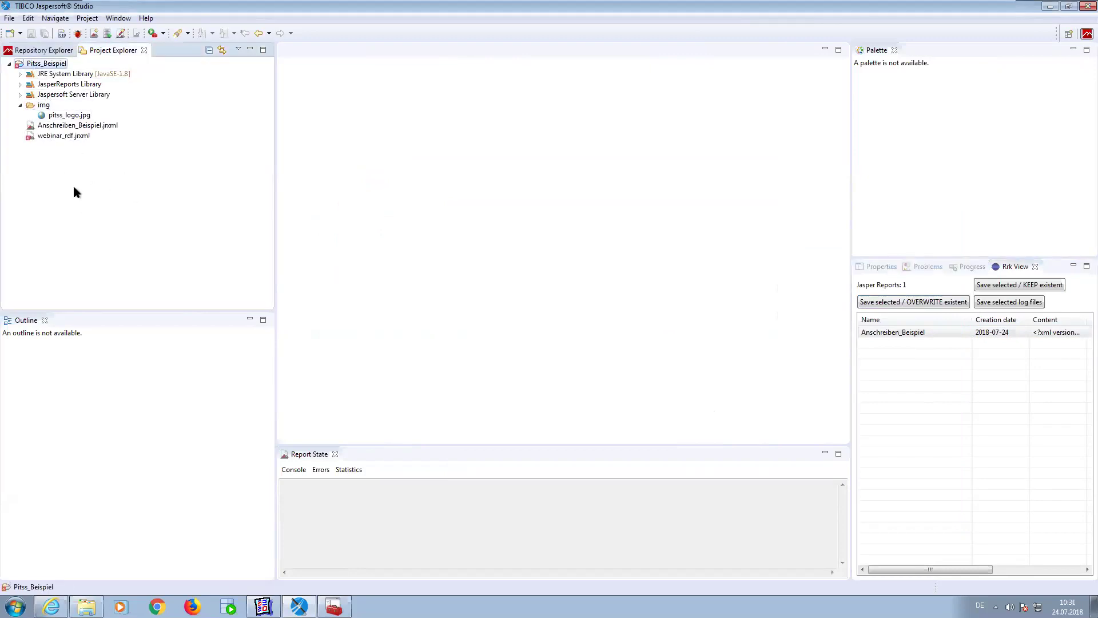
{"action": "left_click", "coordinate": [49, 128]}
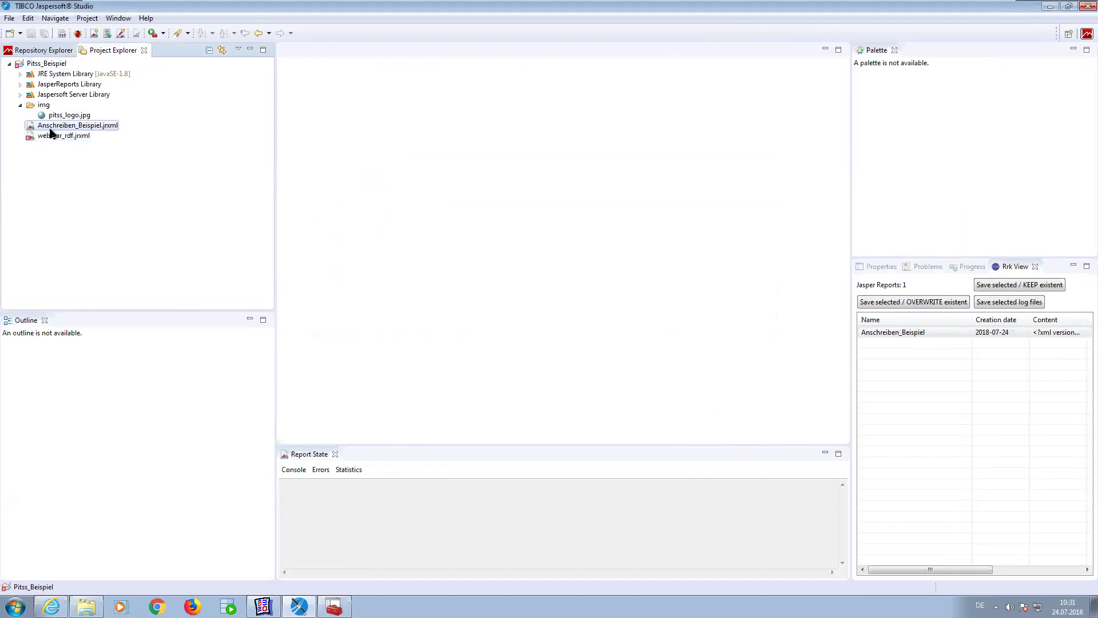
{"action": "double_click", "coordinate": [49, 128]}
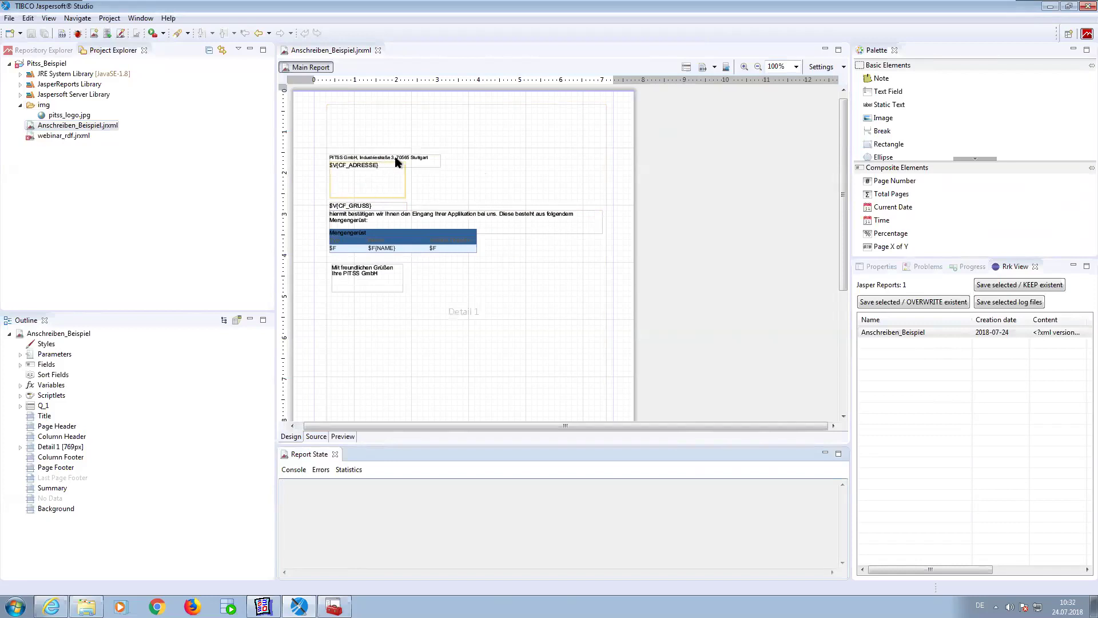
Switch to Oracle Reports Builder to compare the original paper layout with the migrated report design.
{"action": "left_click", "coordinate": [338, 177]}
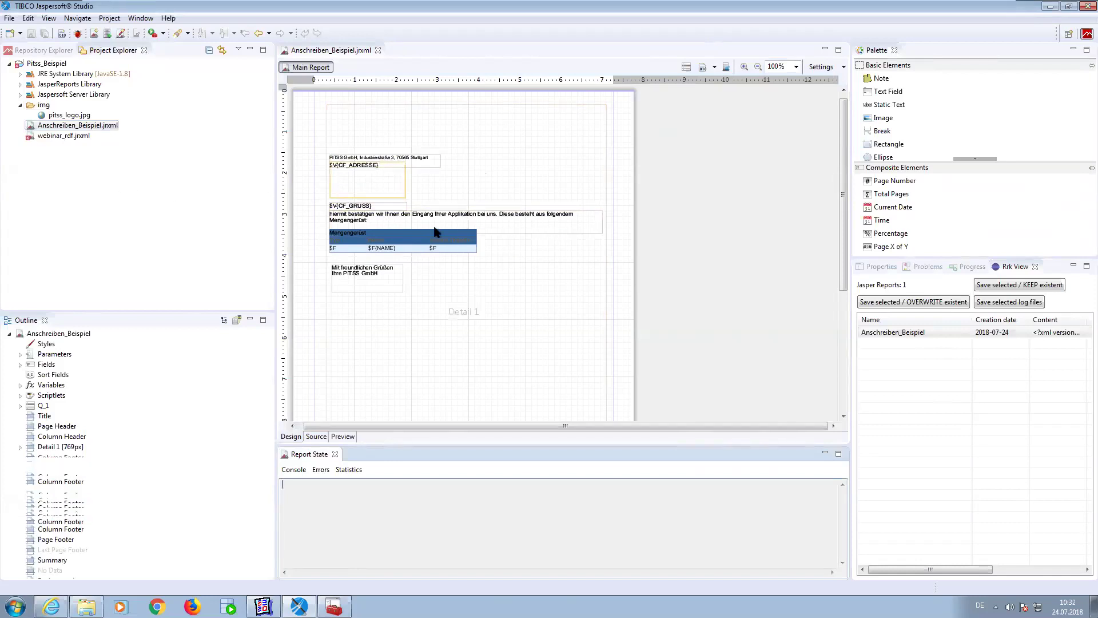
{"action": "key", "text": "alt+Tab"}
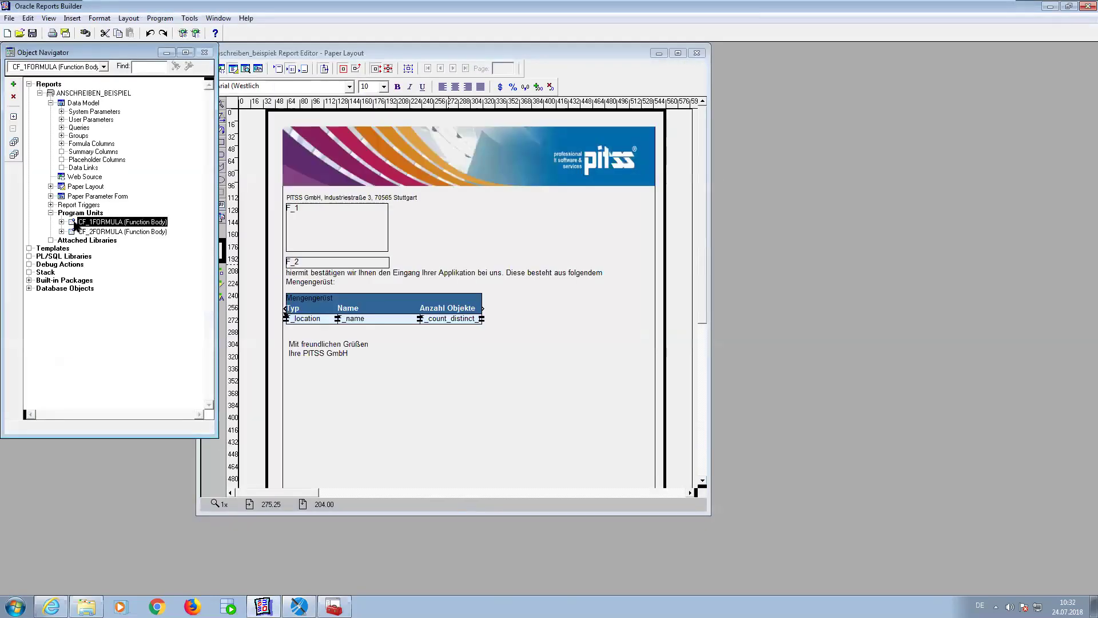
Open the CF_1FORMULA program unit and copy its complete SELECT statement, through the P_KUNDEN_NR condition.
{"action": "double_click", "coordinate": [71, 222]}
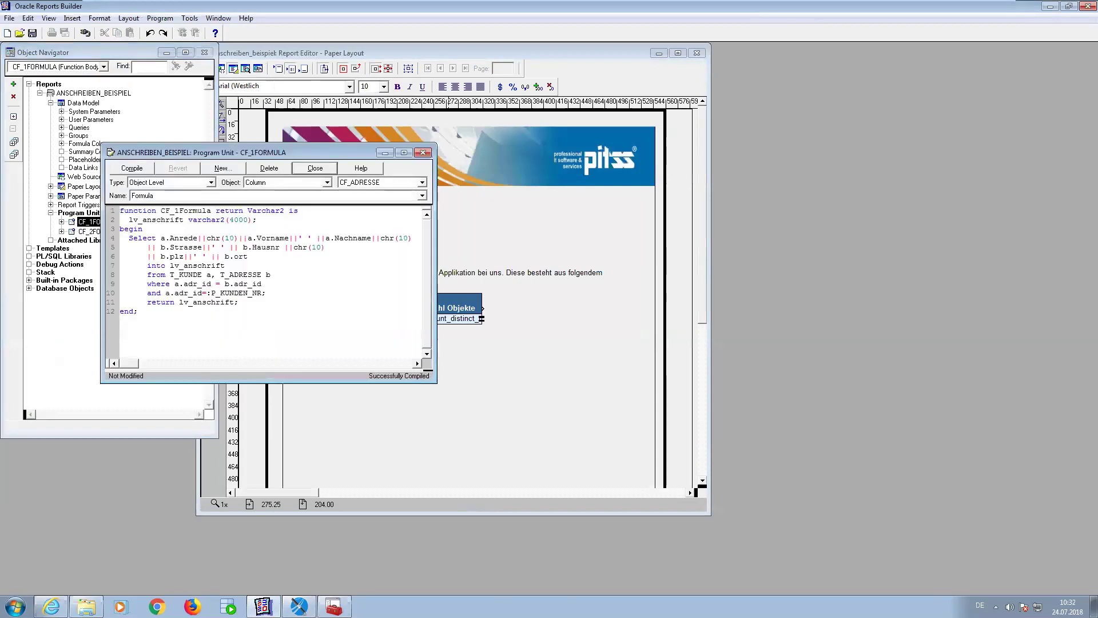
{"action": "left_click_drag", "start_coordinate": [266, 293], "coordinate": [108, 239]}
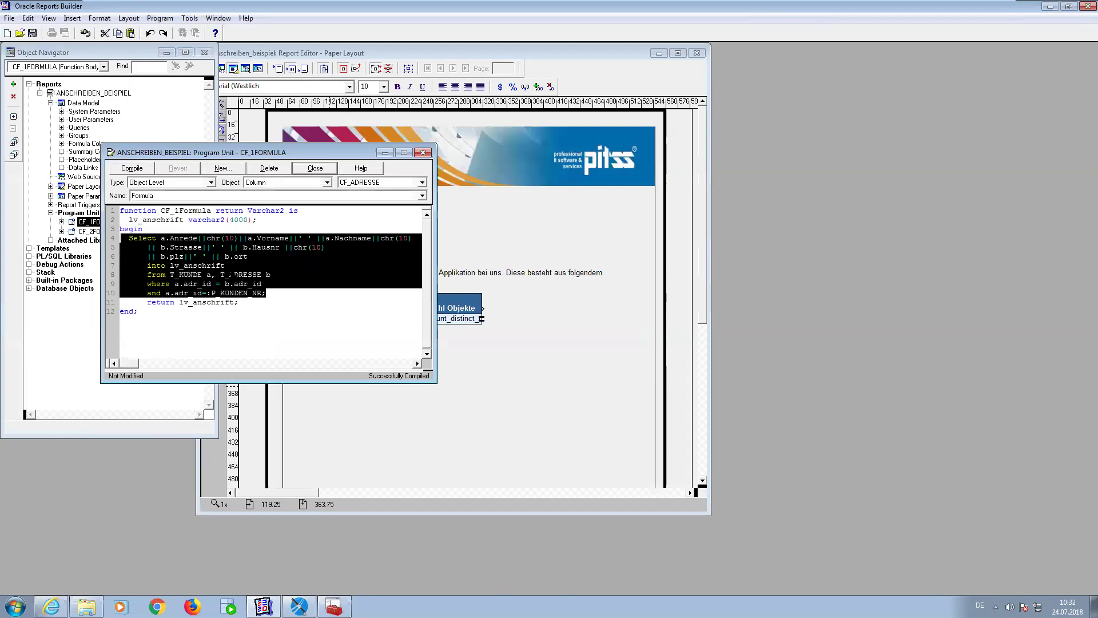
{"action": "left_click", "coordinate": [267, 293]}
{"action": "left_click_drag", "start_coordinate": [267, 293], "coordinate": [122, 240]}
{"action": "key", "text": "ctrl+c"}
Switch to Jaspersoft Studio and add a List element near the address field, based on a new dataset named Q_ADRESSE.
{"action": "key", "text": "alt+Tab"}
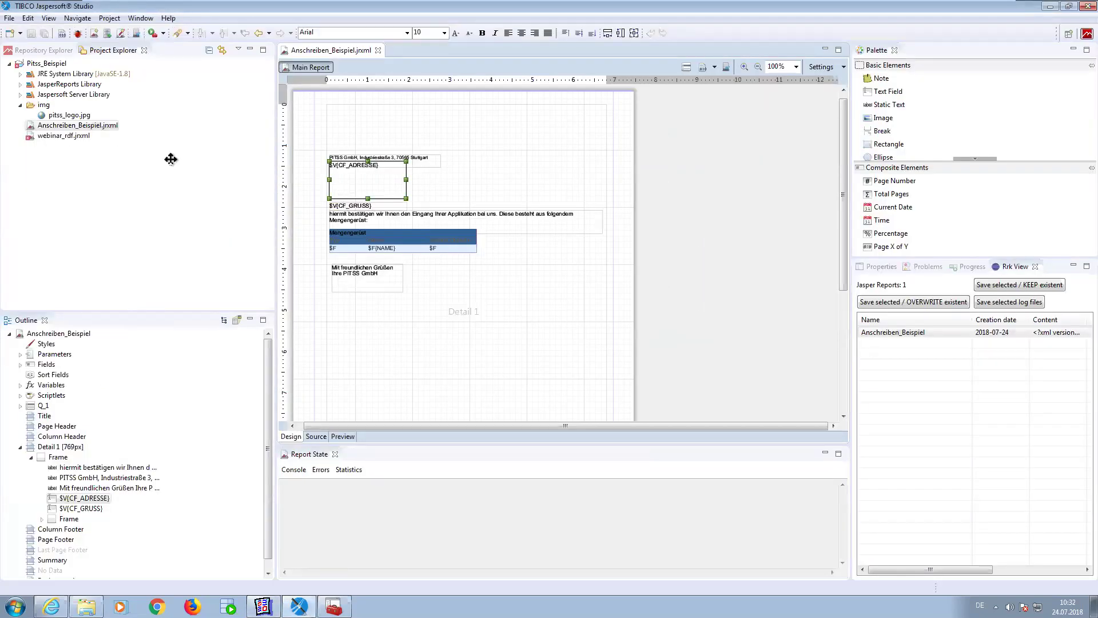
{"action": "scroll", "coordinate": [928, 141], "scroll_direction": "down", "scroll_amount": 1}
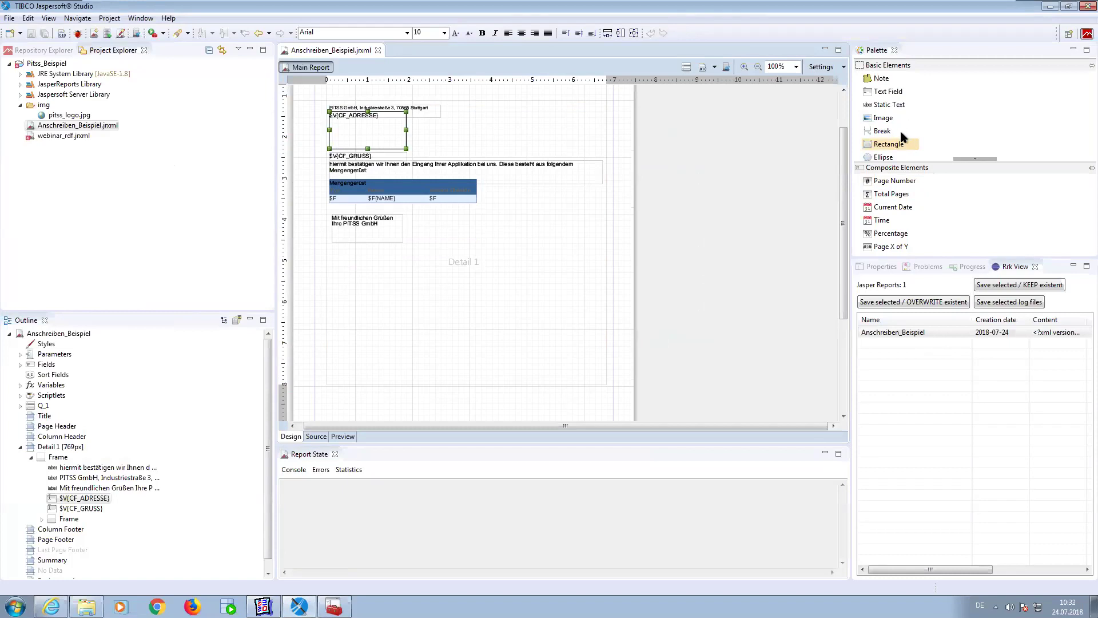
{"action": "scroll", "coordinate": [887, 128], "scroll_direction": "down", "scroll_amount": 3}
{"action": "scroll", "coordinate": [890, 134], "scroll_direction": "down", "scroll_amount": 3}
{"action": "left_click_drag", "start_coordinate": [881, 139], "coordinate": [375, 147]}
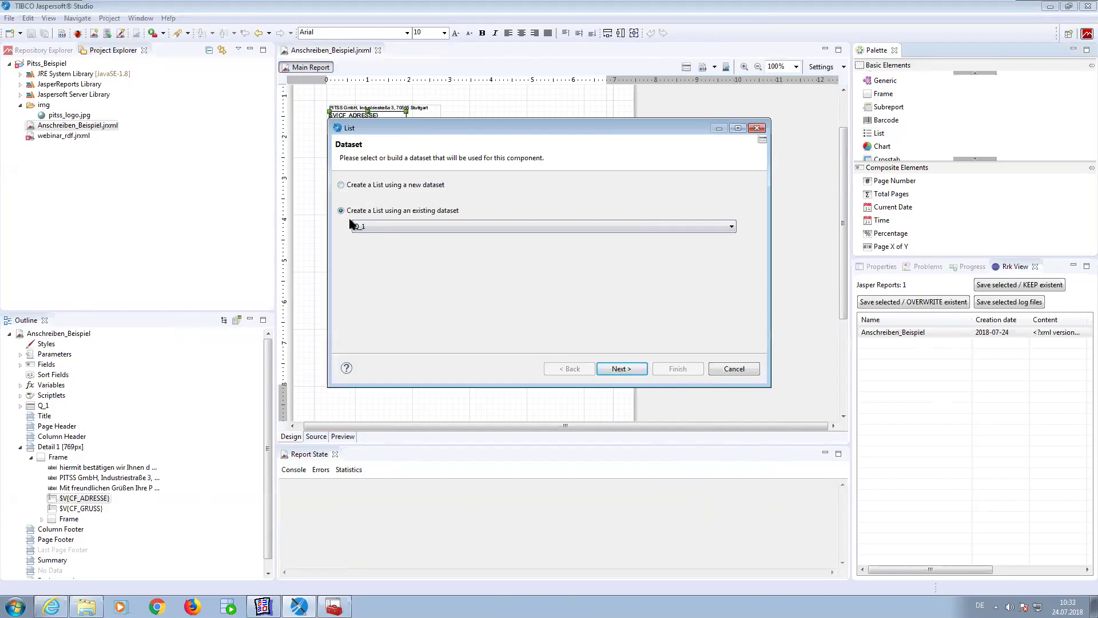
{"action": "left_click", "coordinate": [362, 186]}
{"action": "left_click", "coordinate": [635, 369]}
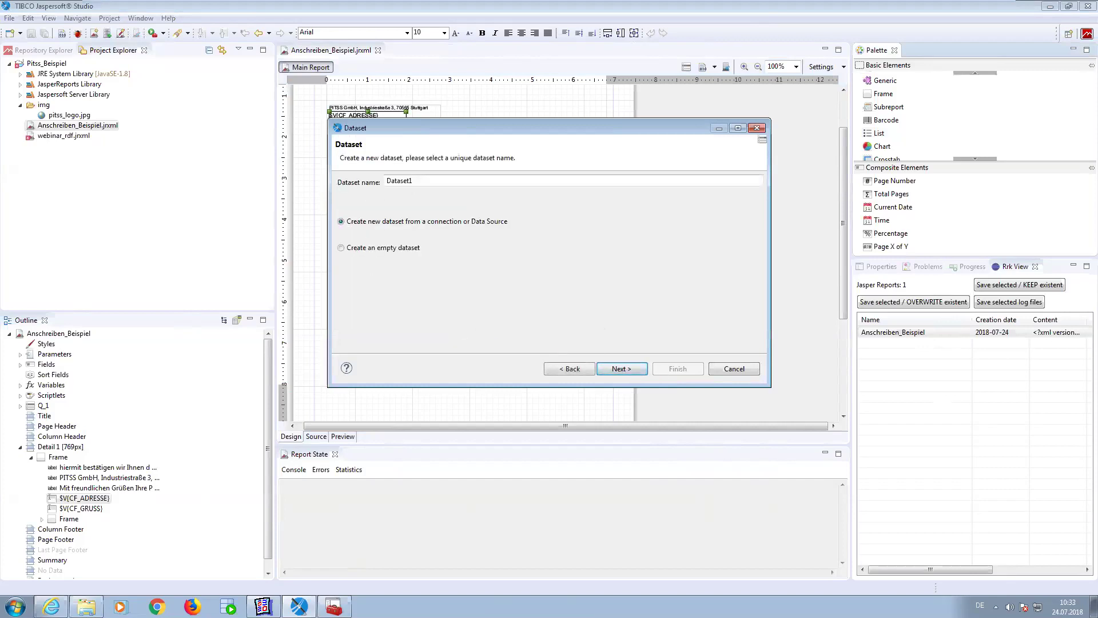
{"action": "type", "text": "Q_ADRESSE"}
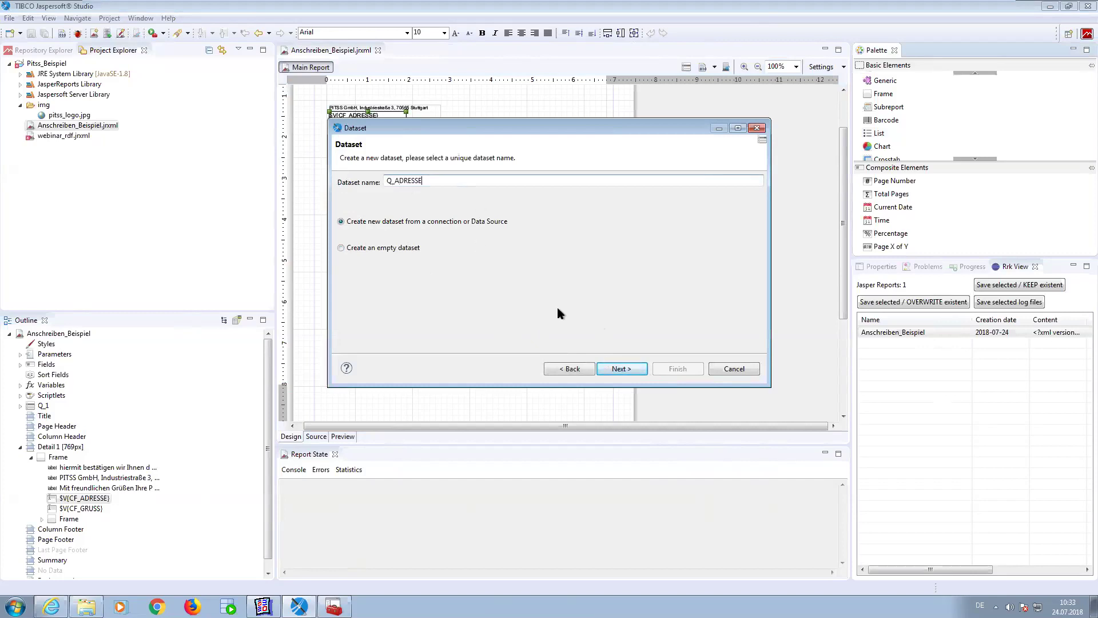
{"action": "left_click", "coordinate": [615, 373]}
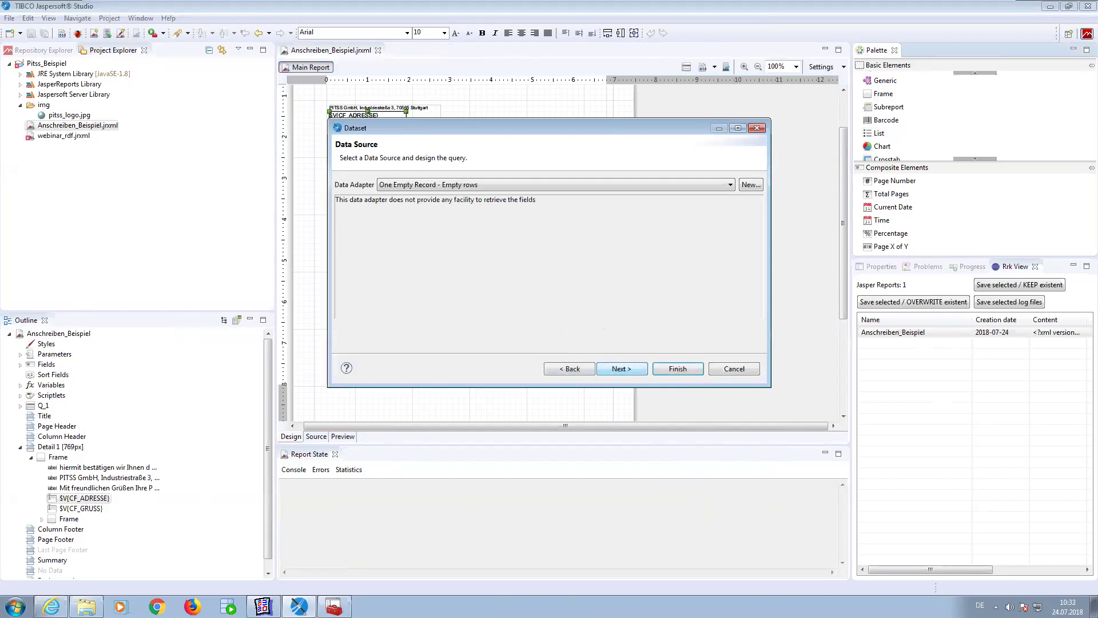
Set the new dataset's data adapter to PITSS_DS - Database JDBC Connection and leave its query empty.
{"action": "left_click", "coordinate": [462, 187]}
{"action": "left_click", "coordinate": [442, 205]}
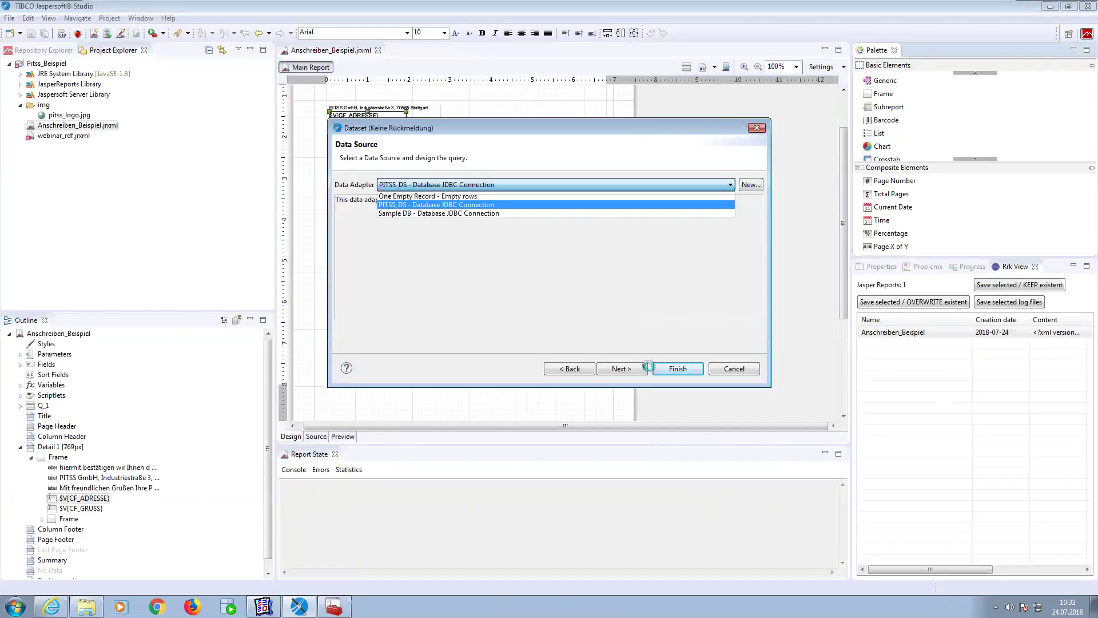
{"action": "left_click", "coordinate": [673, 371]}
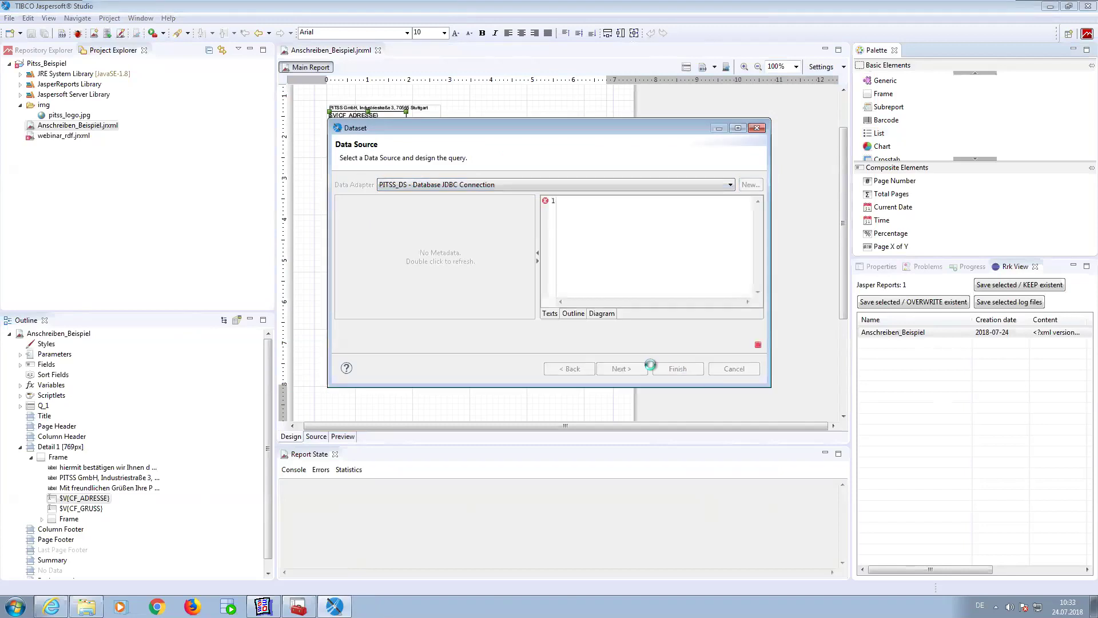
{"action": "left_click", "coordinate": [594, 342]}
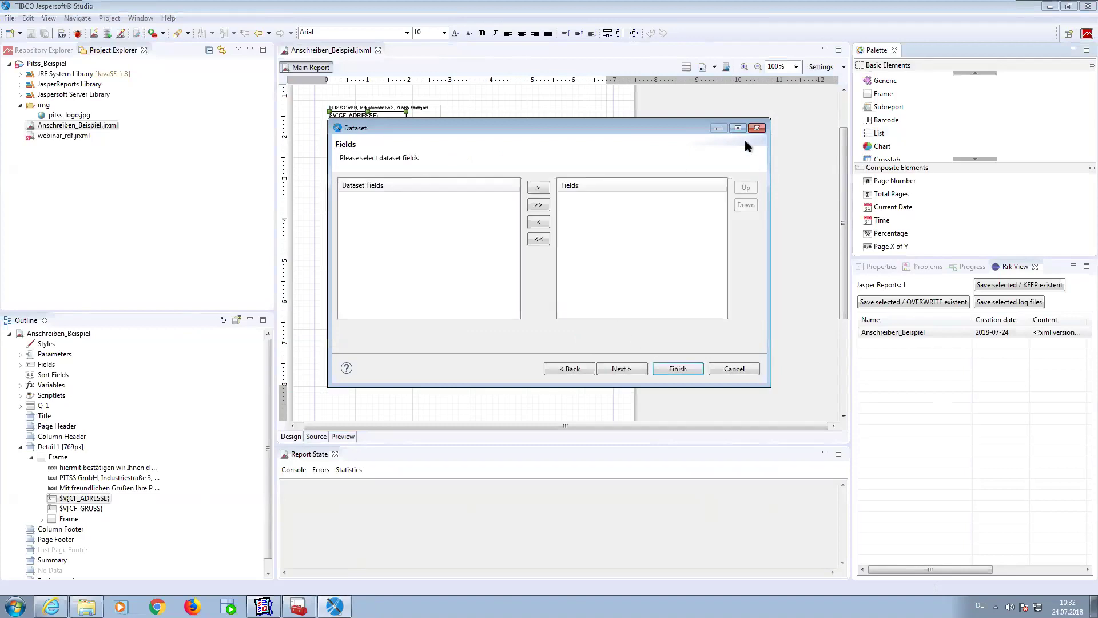
Finish the list wizard without dataset fields and fit the new list exactly over the $V{CF_ADRESSE} text field.
{"action": "left_click", "coordinate": [683, 369]}
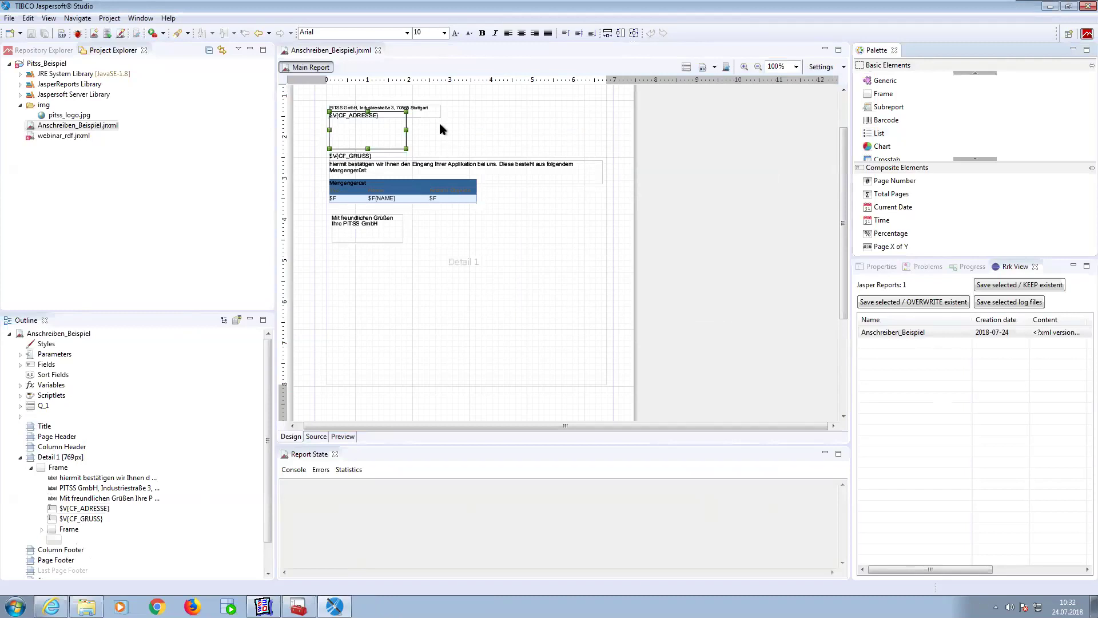
{"action": "left_click", "coordinate": [381, 134]}
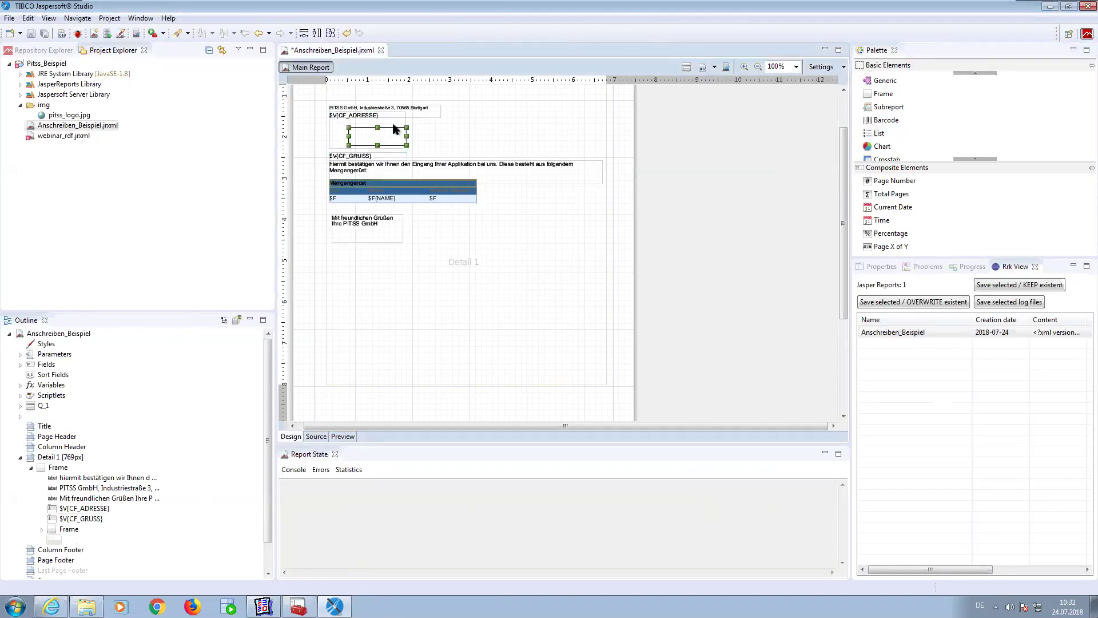
{"action": "left_click_drag", "start_coordinate": [382, 137], "coordinate": [406, 149]}
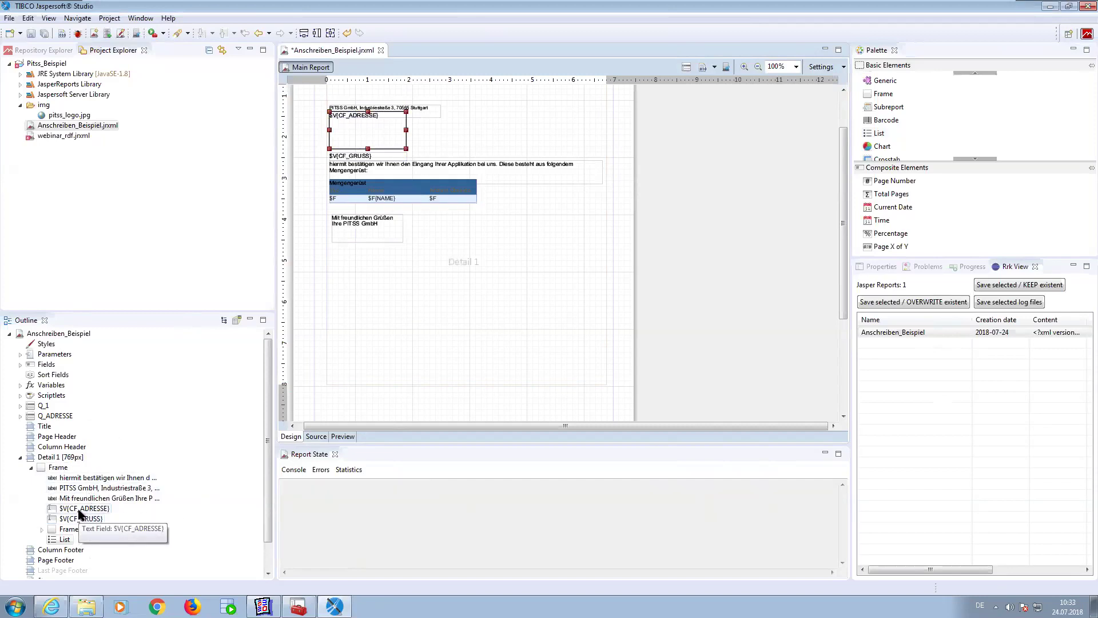
Move the $V{CF_ADRESSE} text field out of the report frame into the List element, aligned to fill its area.
{"action": "left_click", "coordinate": [106, 508]}
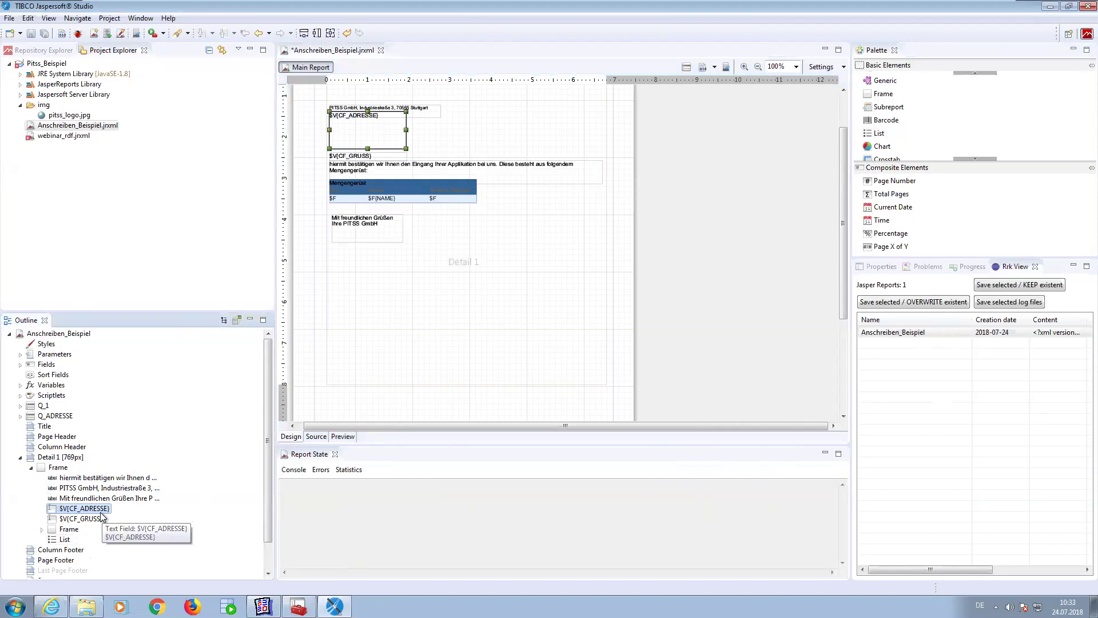
{"action": "key", "text": "Delete"}
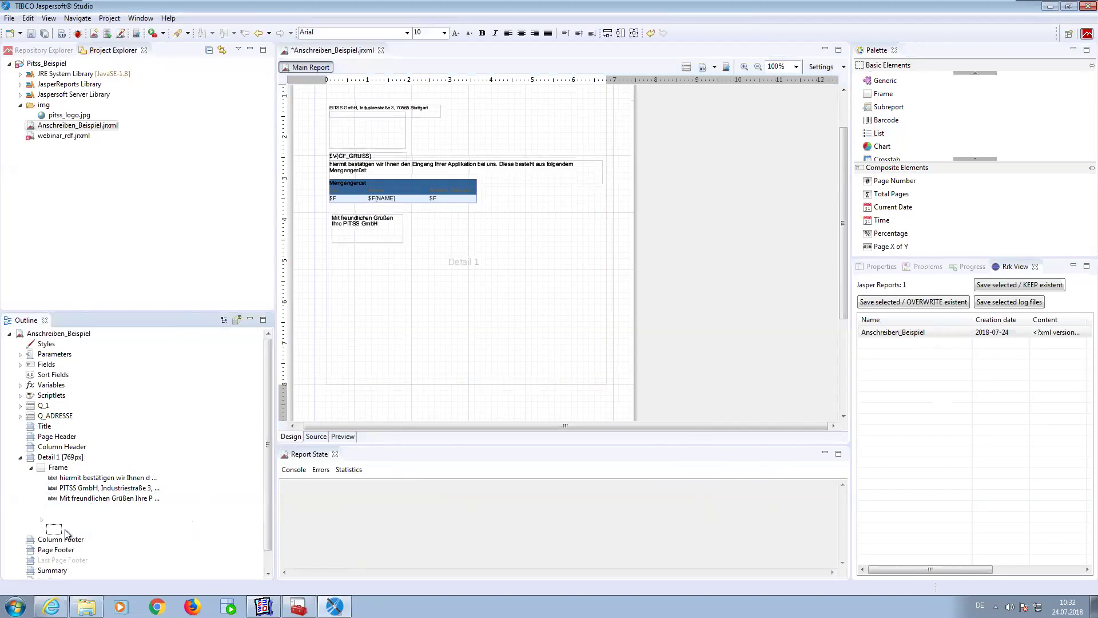
{"action": "double_click", "coordinate": [53, 529]}
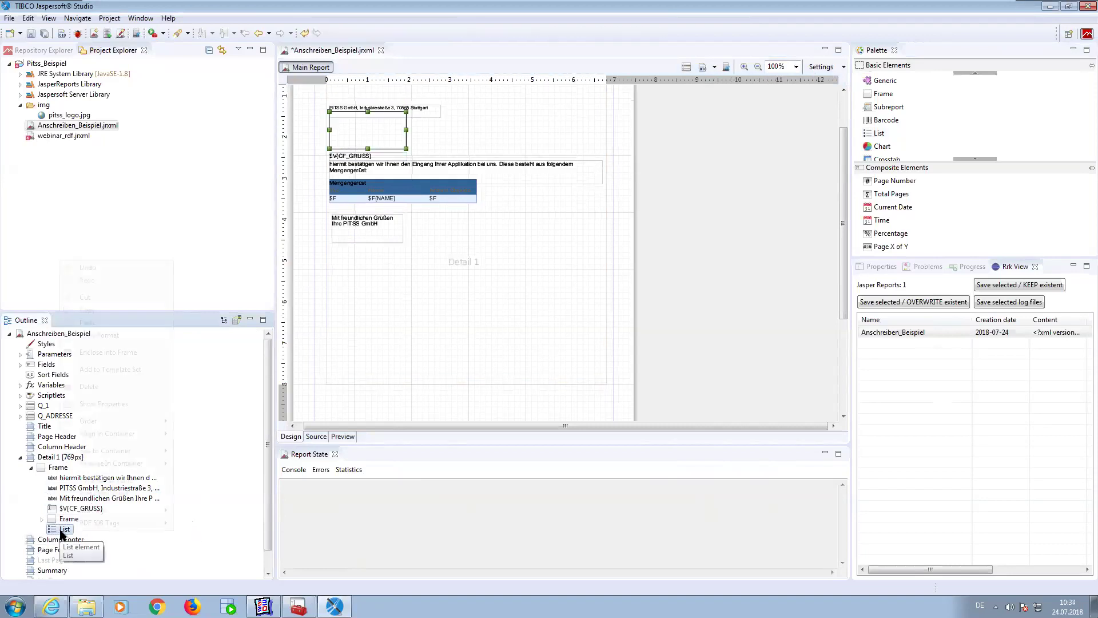
{"action": "right_click", "coordinate": [50, 531]}
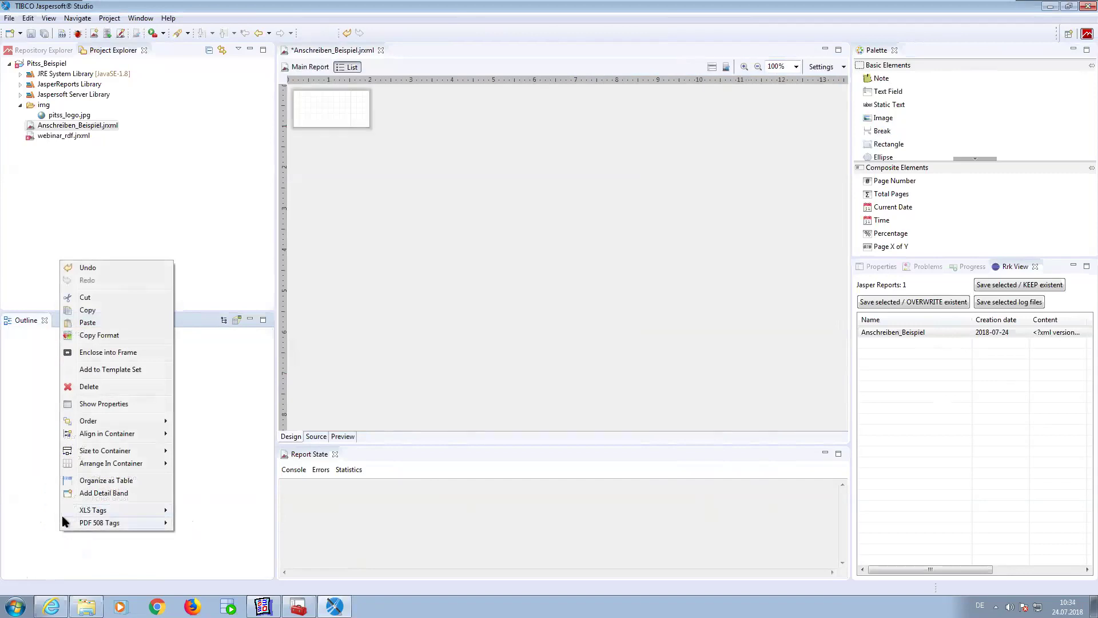
{"action": "left_click", "coordinate": [315, 118]}
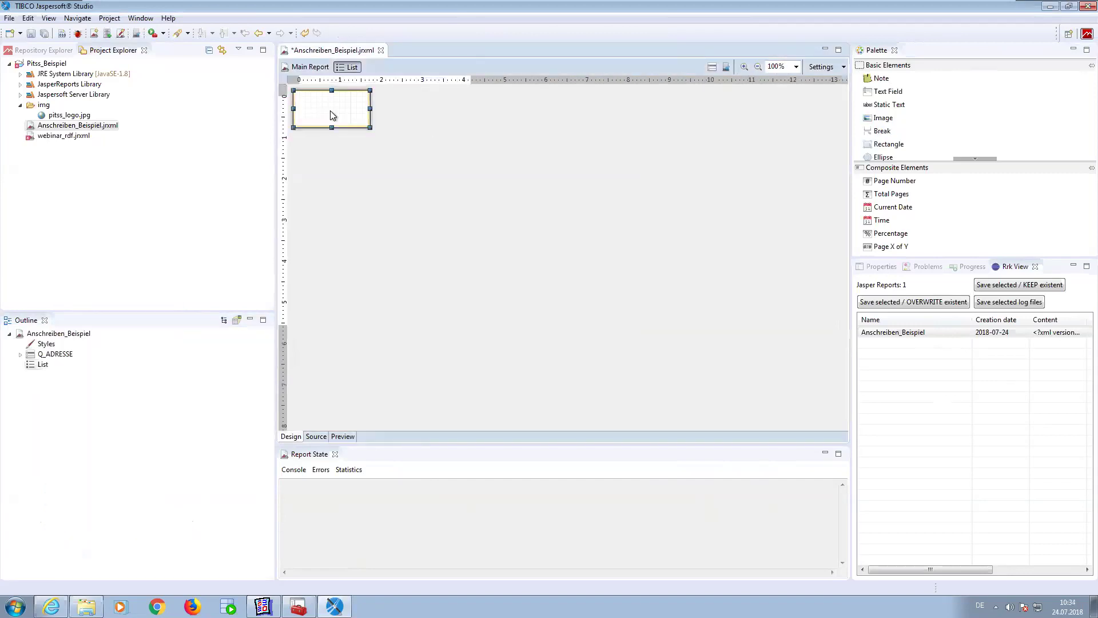
{"action": "key", "text": "ctrl+z"}
{"action": "left_click_drag", "start_coordinate": [327, 173], "coordinate": [323, 118]}
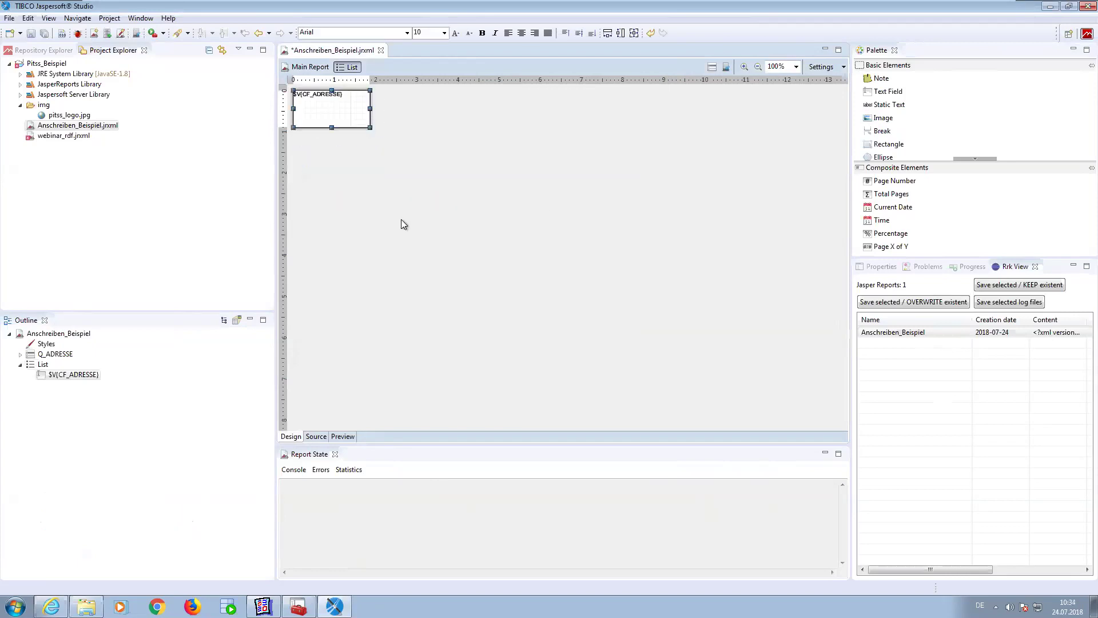
{"action": "left_click", "coordinate": [459, 187]}
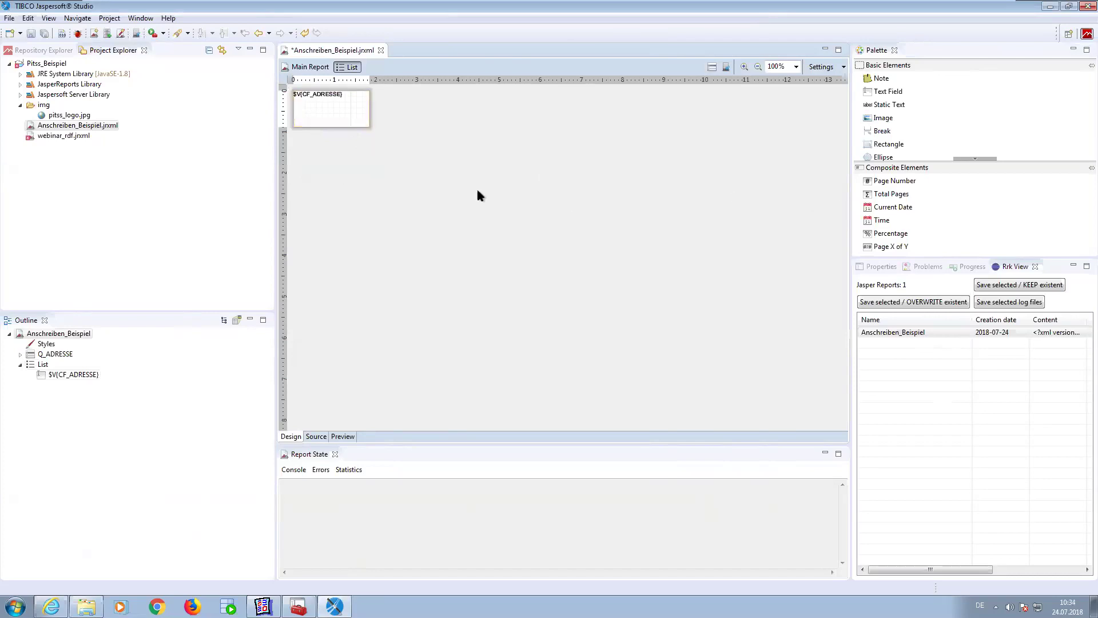
{"action": "left_click", "coordinate": [340, 114]}
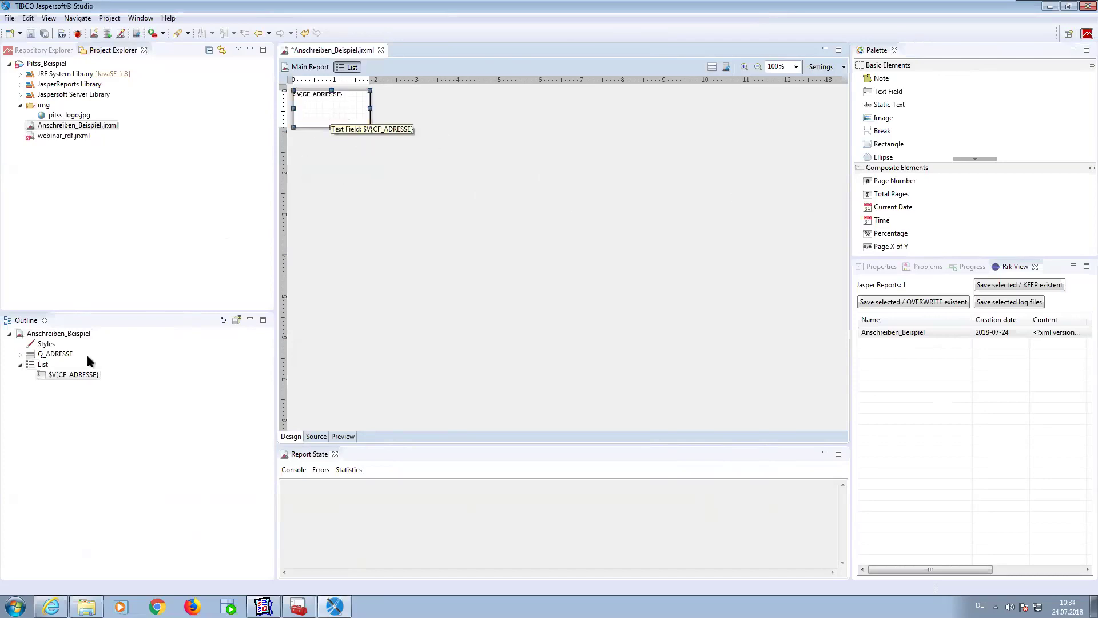
Open the dataset and query settings of Q_ADRESSE and paste the SELECT statement copied from Oracle Reports Builder as its SQL query.
{"action": "right_click", "coordinate": [47, 354]}
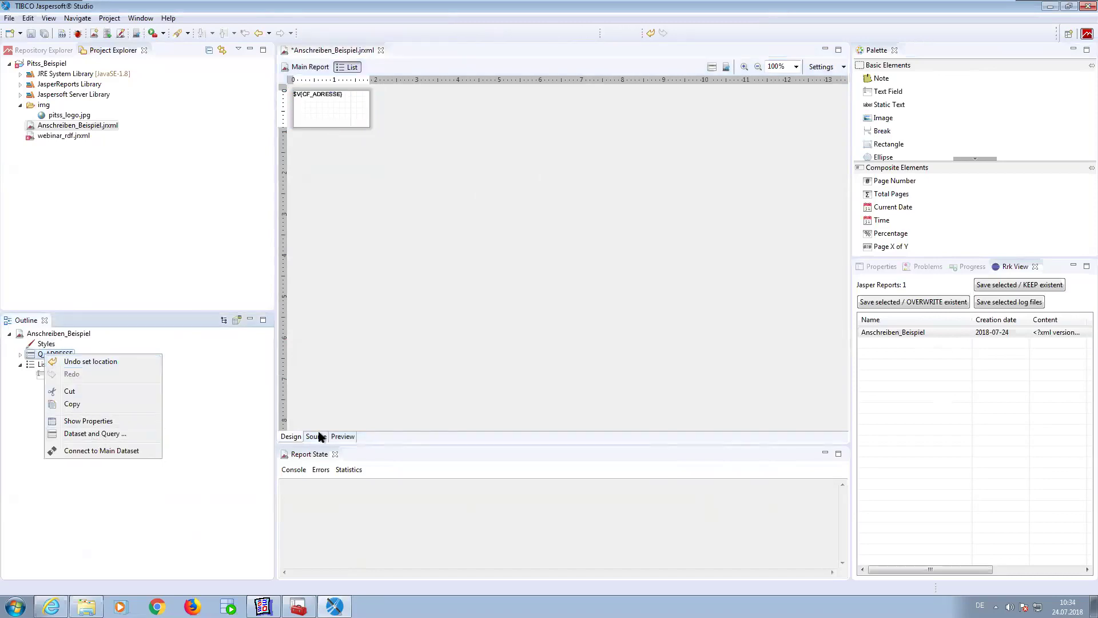
{"action": "left_click", "coordinate": [106, 434]}
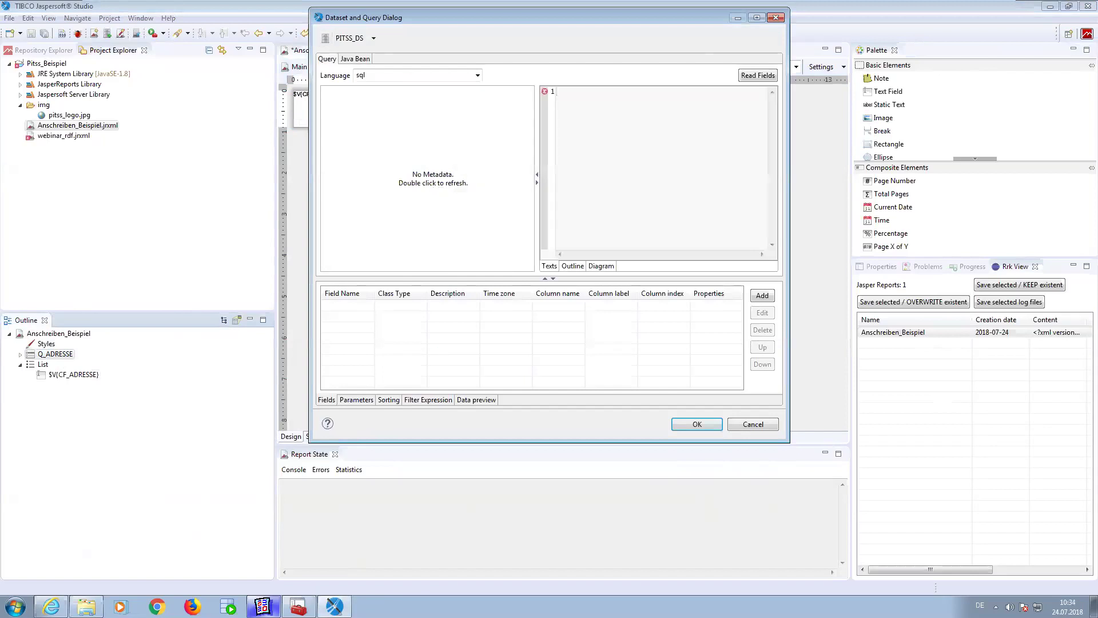
{"action": "key", "text": "alt+Tab"}
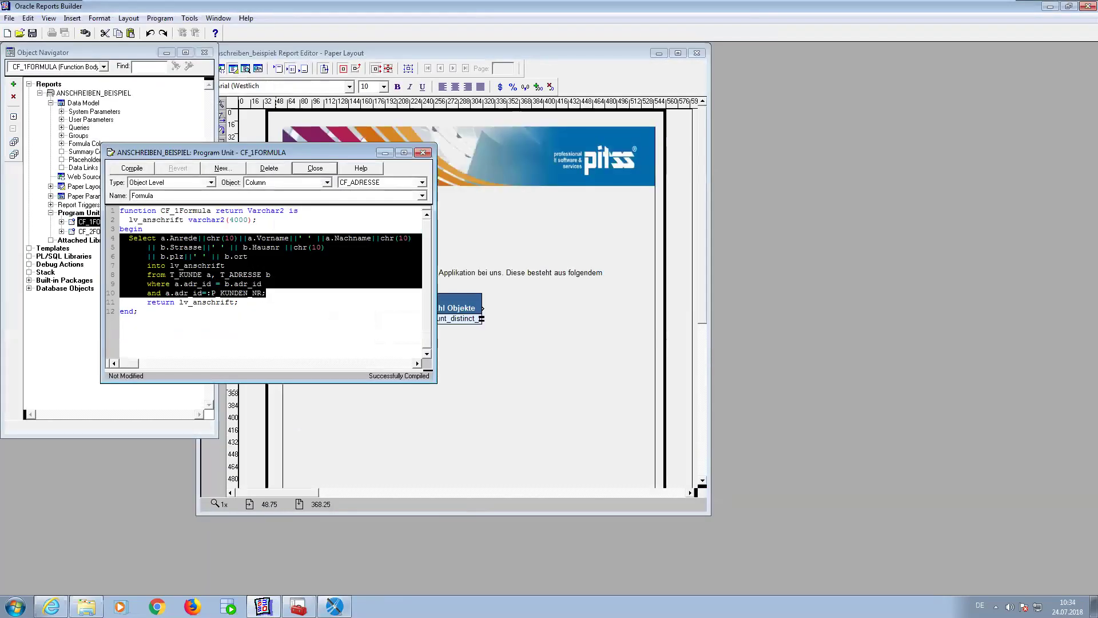
{"action": "key", "text": "alt+Tab"}
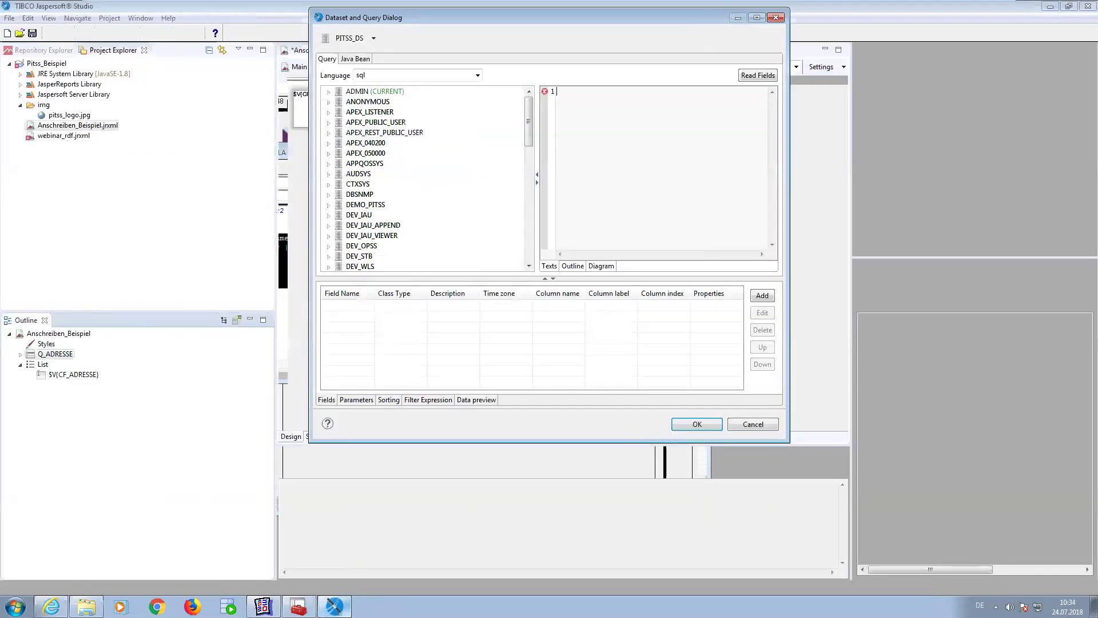
{"action": "key", "text": "ctrl+v"}
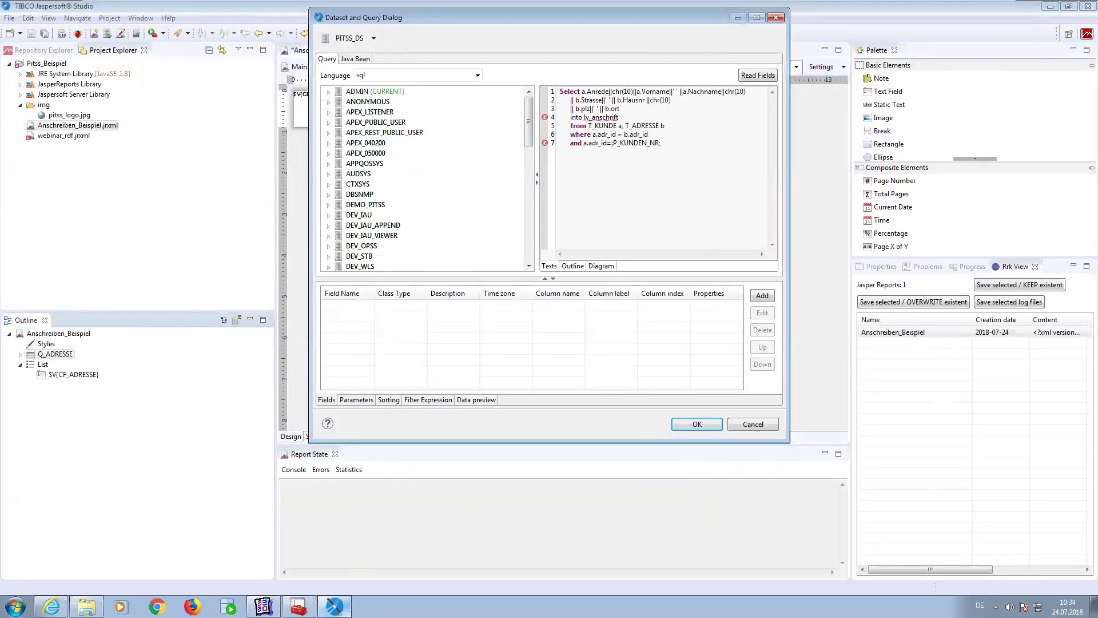
Remove the INTO lv_anschrift line and the colon before P_KUNDEN_NR from the pasted query.
{"action": "key", "text": "shift+Up"}
{"action": "key", "text": "BackSpace"}
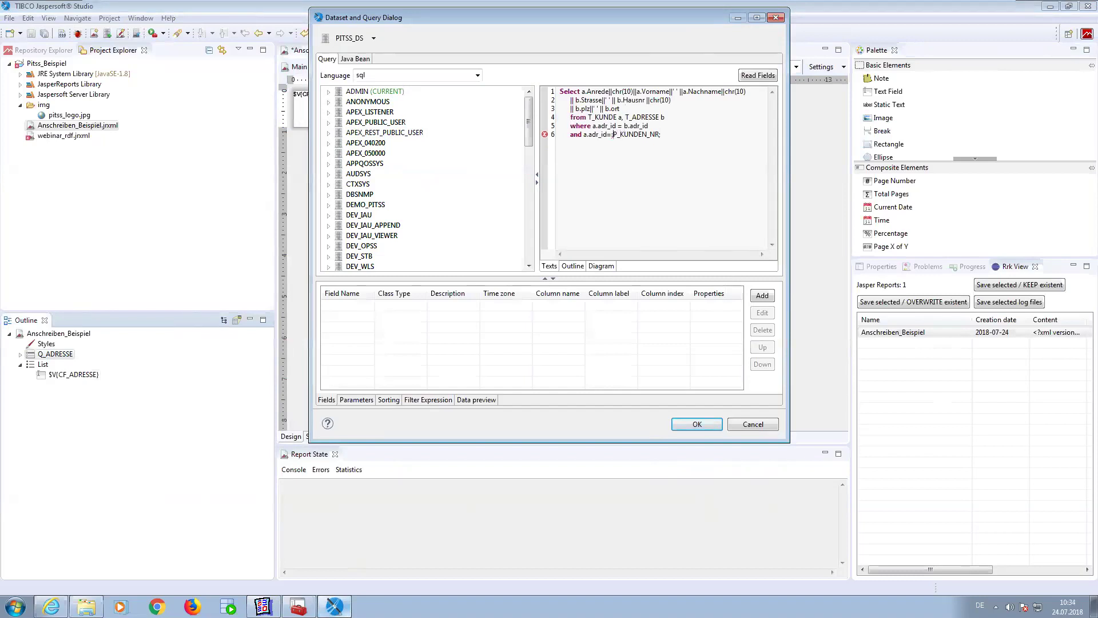
{"action": "left_click_drag", "start_coordinate": [612, 134], "coordinate": [661, 134]}
{"action": "key", "text": "Delete"}
{"action": "key", "text": "ctrl+z"}
{"action": "left_click", "coordinate": [611, 134]}
{"action": "key", "text": "Delete"}
Check the parameter list of the Q_ADRESSE dataset for P_KUNDEN_NR and cancel the query dialog.
{"action": "left_click", "coordinate": [356, 400]}
{"action": "left_click_drag", "start_coordinate": [735, 320], "coordinate": [735, 398]}
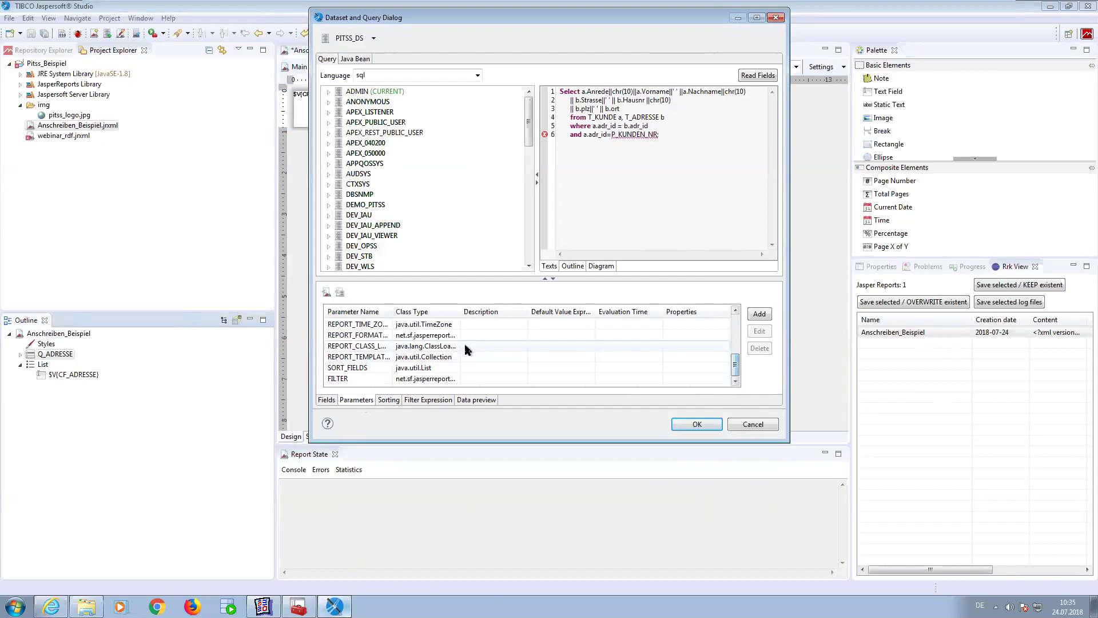
{"action": "left_click_drag", "start_coordinate": [735, 364], "coordinate": [736, 324]}
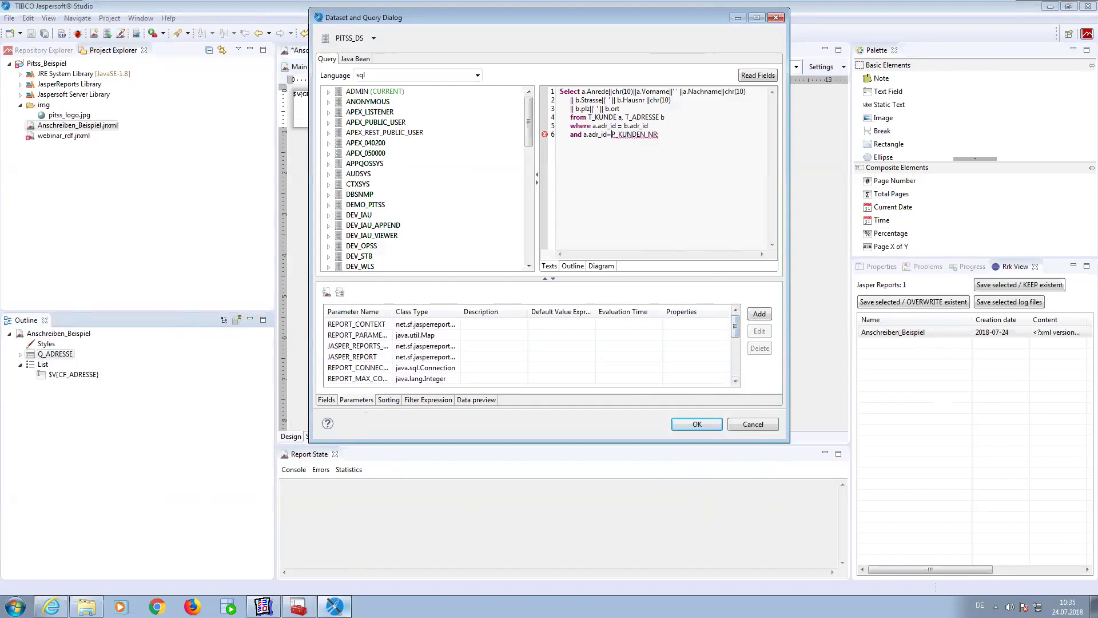
{"action": "left_click", "coordinate": [749, 424]}
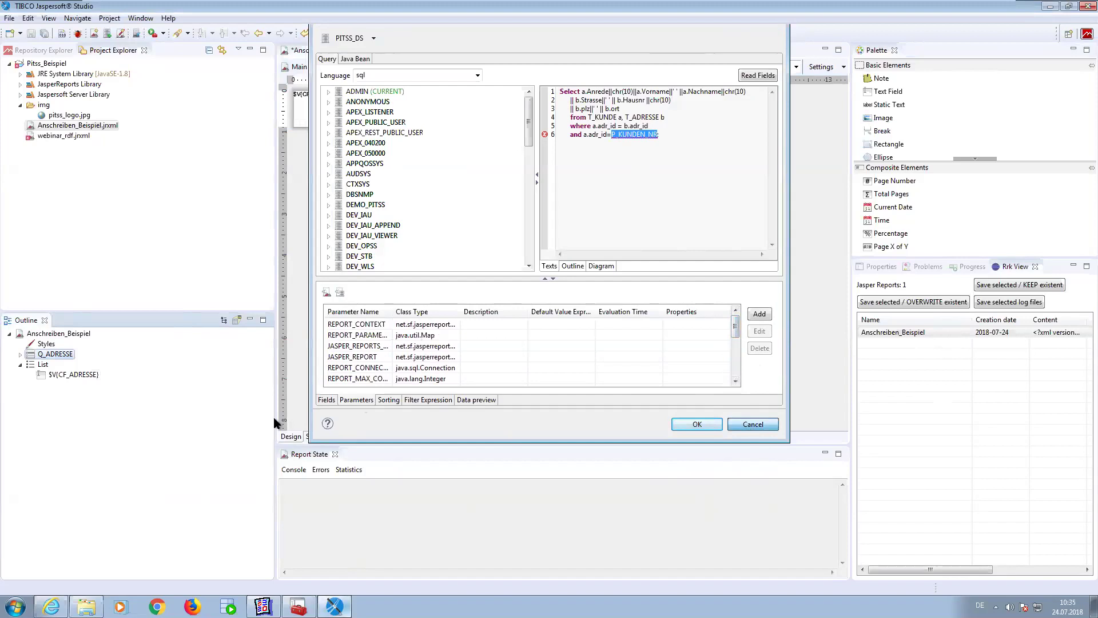
Create a parameter named P_KUNDEN_NR in the Q_ADRESSE dataset.
{"action": "left_click", "coordinate": [20, 354]}
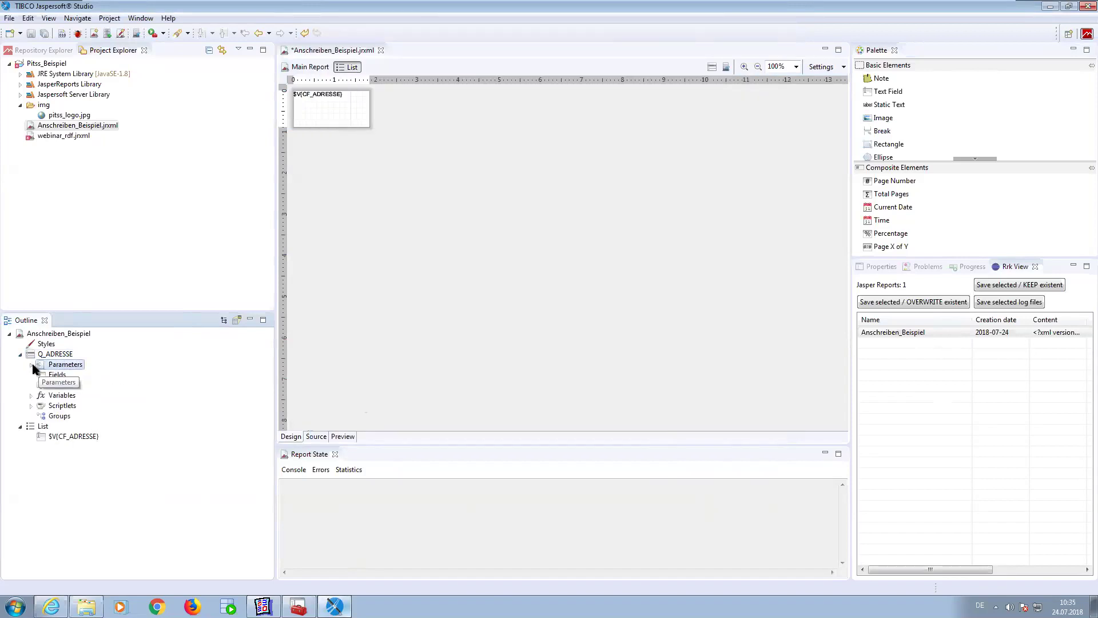
{"action": "double_click", "coordinate": [55, 366]}
{"action": "right_click", "coordinate": [55, 366]}
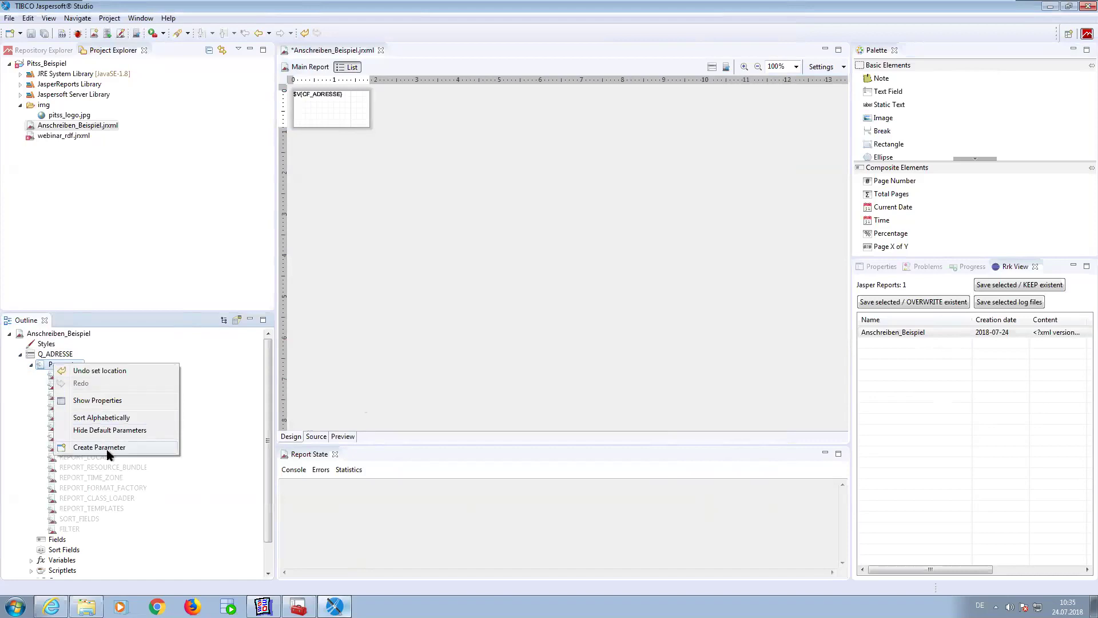
{"action": "key", "text": "Return"}
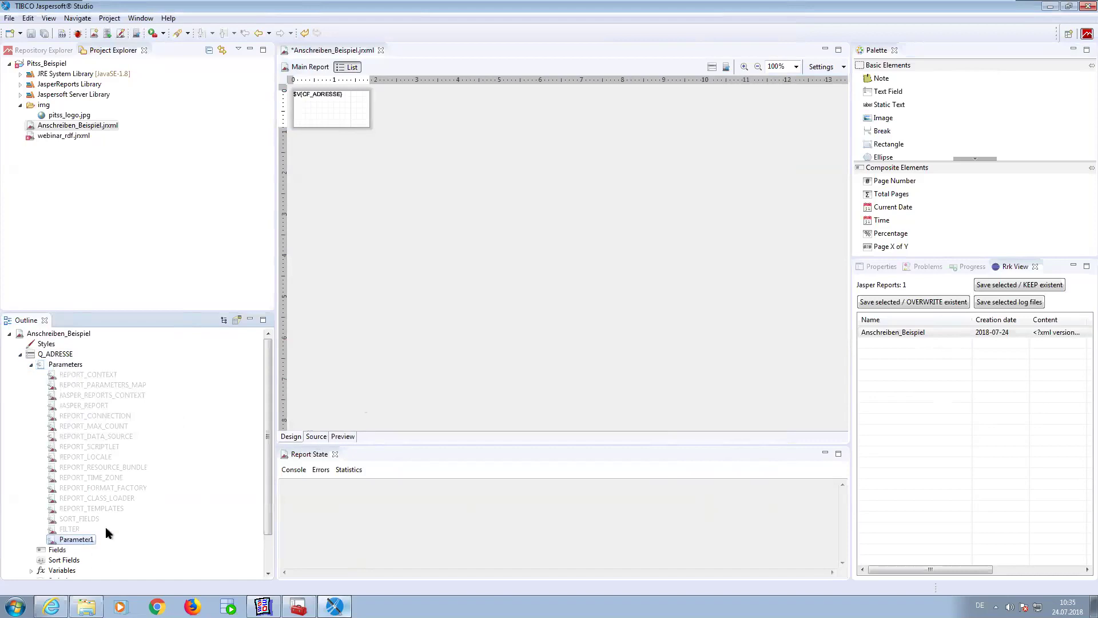
{"action": "left_click", "coordinate": [875, 269]}
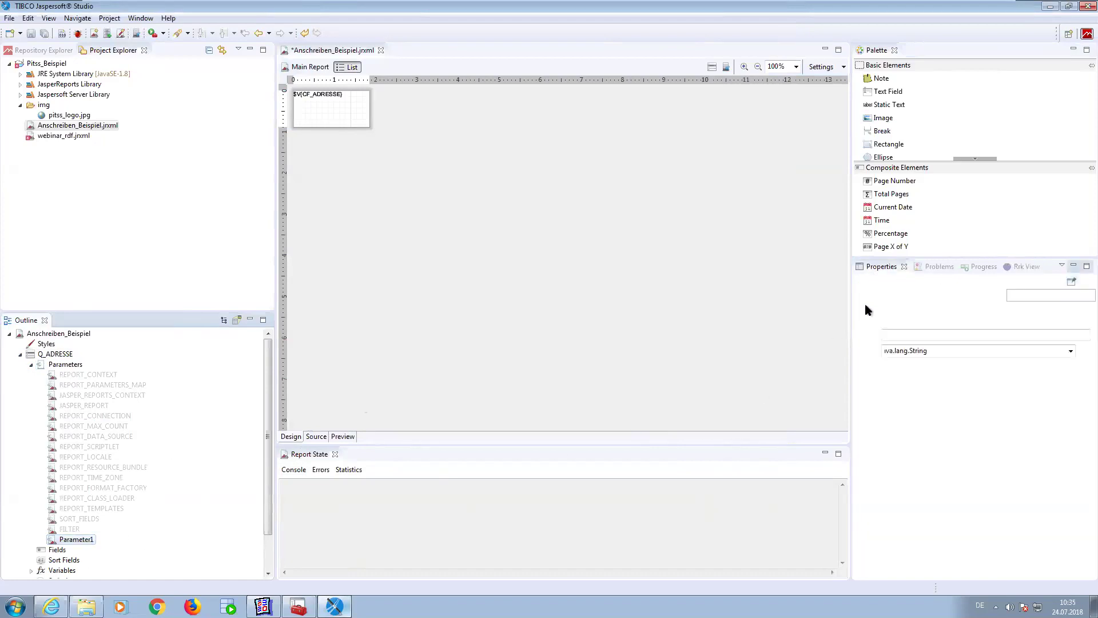
{"action": "left_click", "coordinate": [924, 336]}
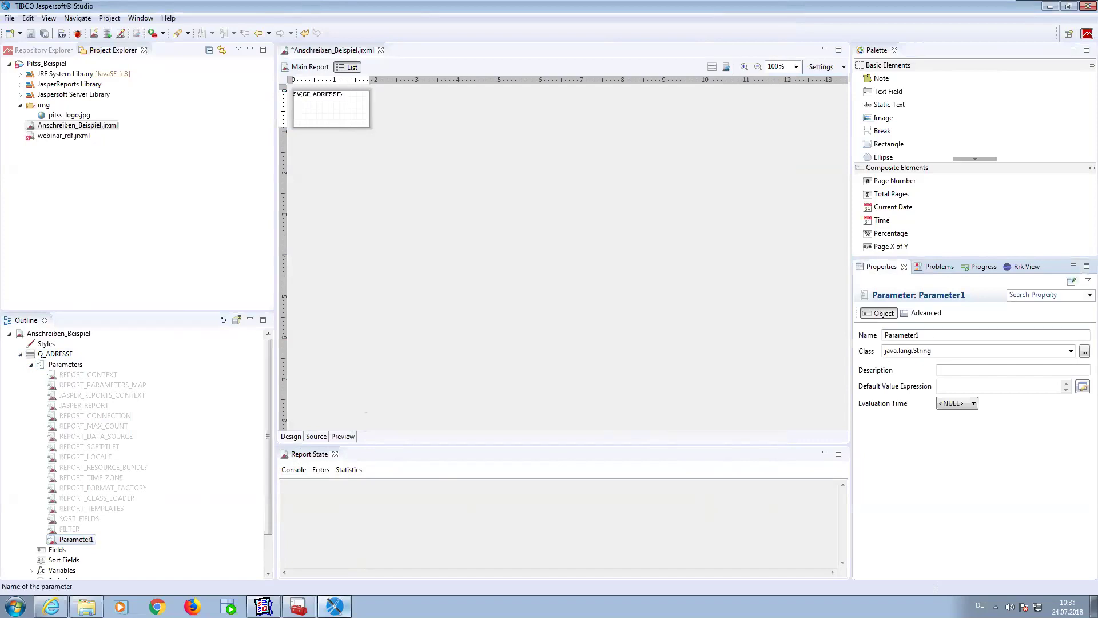
{"action": "left_click_drag", "start_coordinate": [924, 336], "coordinate": [864, 333]}
{"action": "type", "text": "P_KUNDEN_NR"}
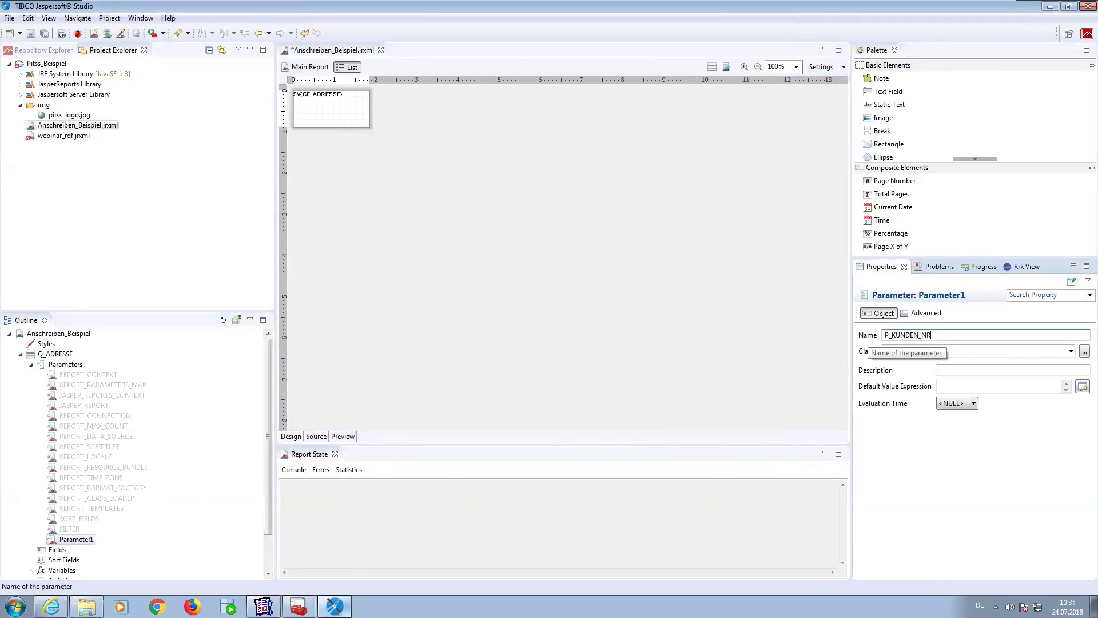
{"action": "left_click", "coordinate": [561, 327]}
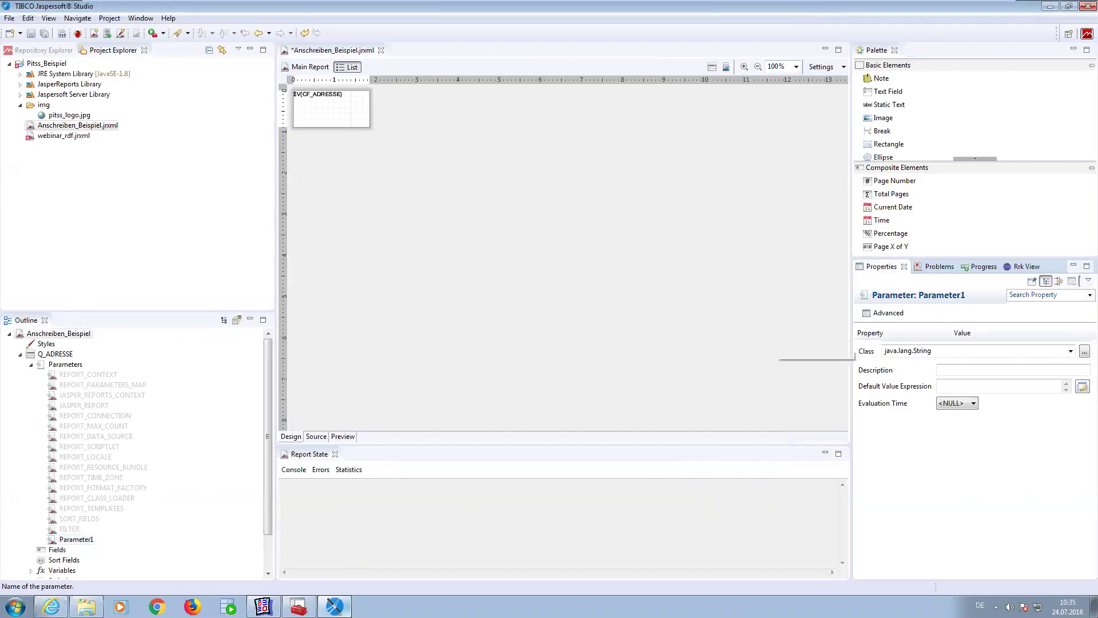
Open the dataset and query settings of Q_ADRESSE and paste the copied address SELECT statement as its SQL query.
{"action": "left_click", "coordinate": [55, 354]}
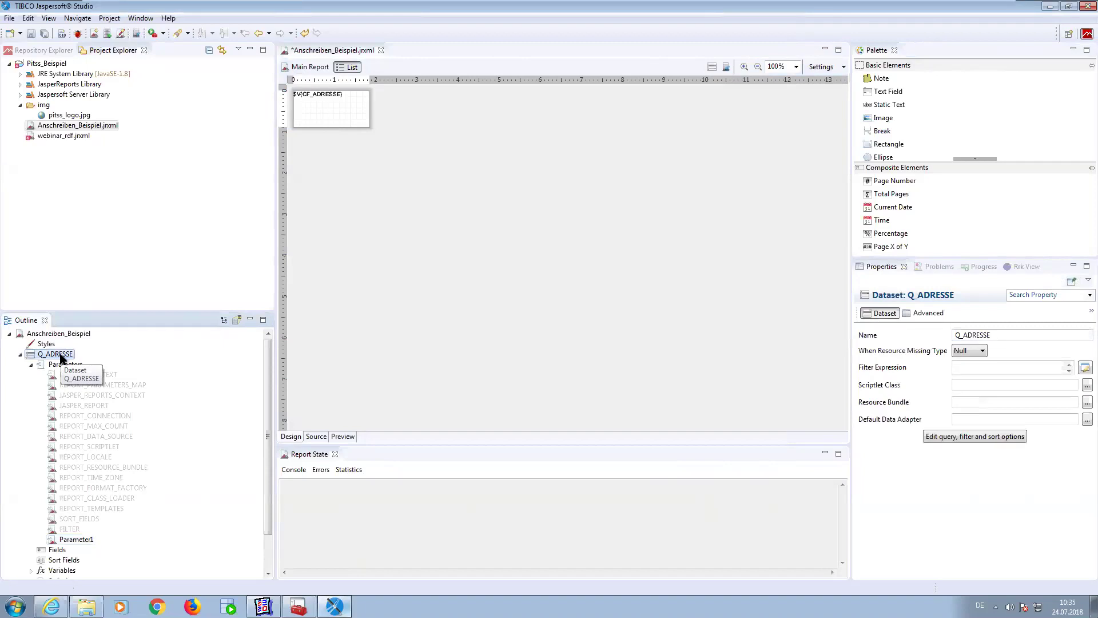
{"action": "right_click", "coordinate": [62, 355]}
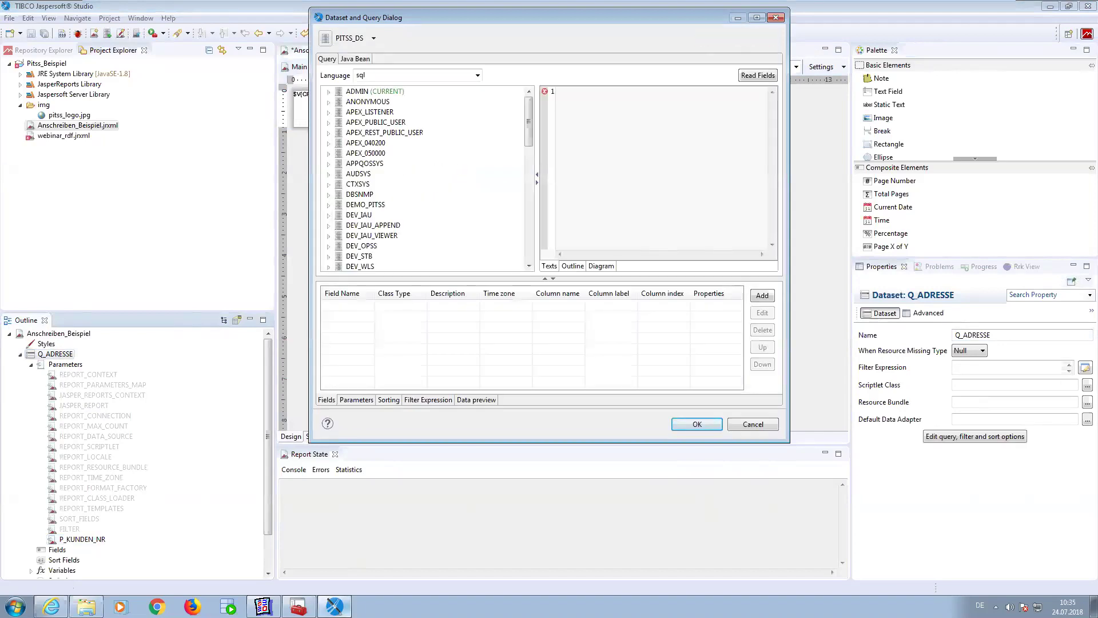
{"action": "left_click", "coordinate": [561, 248]}
{"action": "type", "text": "Select a.Anrede||chr(10)||a.Vorname||' '||a.Nachname||chr(10) \t|| b.Strasse||' '|| b.Hausnr ||chr(10) \t|| b.plz||' '|| b.ort \tinto lv_anschrift \tfrom T_KUNDE a, T_ADRESSE b \twhere a.adr_id = b.adr_id \tand a.adr_id=:P_KUNDEN_NR;"}
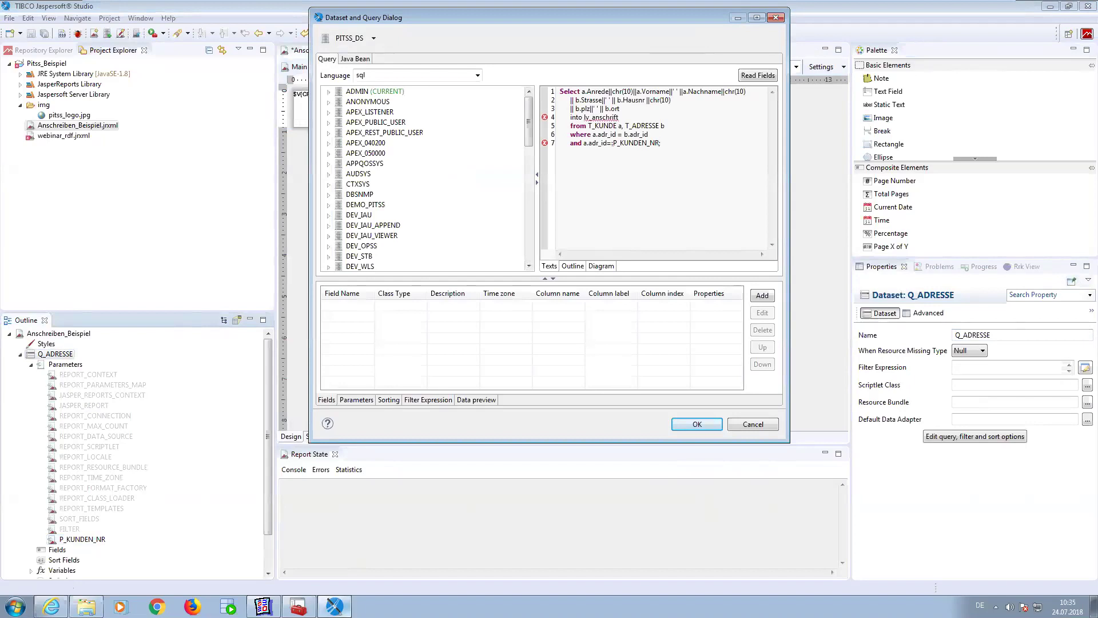
Remove the INTO lv_anschrift line from the pasted address query.
{"action": "key", "text": "BackSpace"}
{"action": "key", "text": "BackSpace"}
{"action": "key", "text": "BackSpace"}
{"action": "key", "text": "BackSpace"}
{"action": "key", "text": "BackSpace"}
{"action": "key", "text": "BackSpace"}
{"action": "key", "text": "BackSpace"}
{"action": "key", "text": "BackSpace"}
{"action": "key", "text": "BackSpace"}
{"action": "key", "text": "BackSpace"}
{"action": "key", "text": "BackSpace"}
{"action": "key", "text": "BackSpace"}
{"action": "key", "text": "BackSpace"}
{"action": "key", "text": "BackSpace"}
{"action": "key", "text": "BackSpace"}
{"action": "key", "text": "BackSpace"}
{"action": "key", "text": "BackSpace"}
{"action": "key", "text": "BackSpace"}
{"action": "key", "text": "BackSpace"}
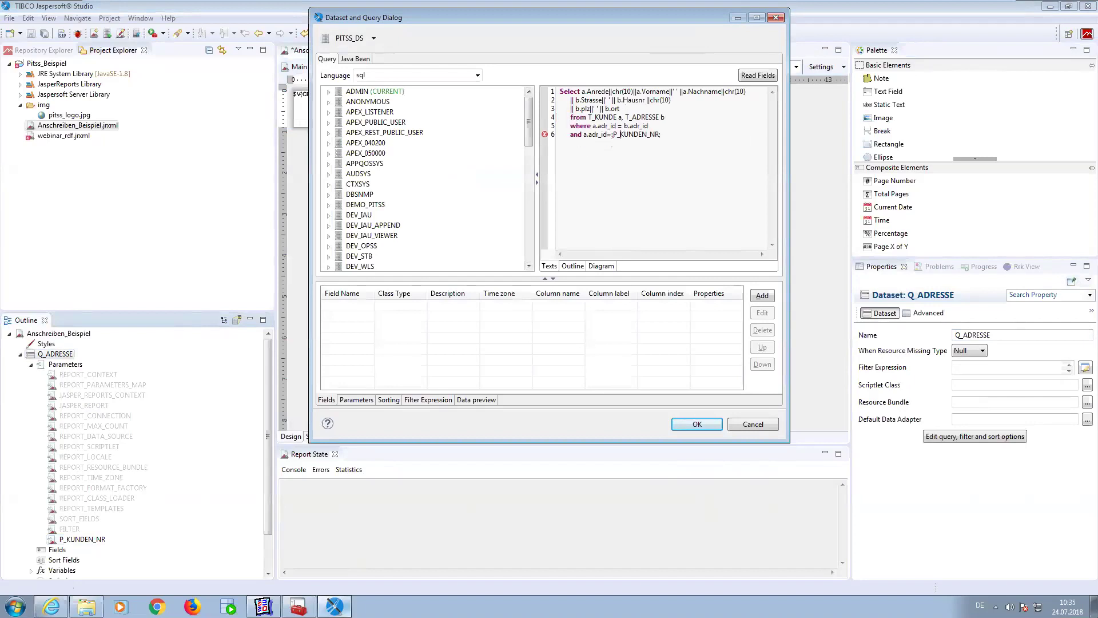
Replace :P_KUNDEN_NR; in the WHERE condition with the dataset parameter $P{P_KUNDEN_NR} and confirm the query.
{"action": "key", "text": "shift+End"}
{"action": "key", "text": "Delete"}
{"action": "left_click", "coordinate": [352, 399]}
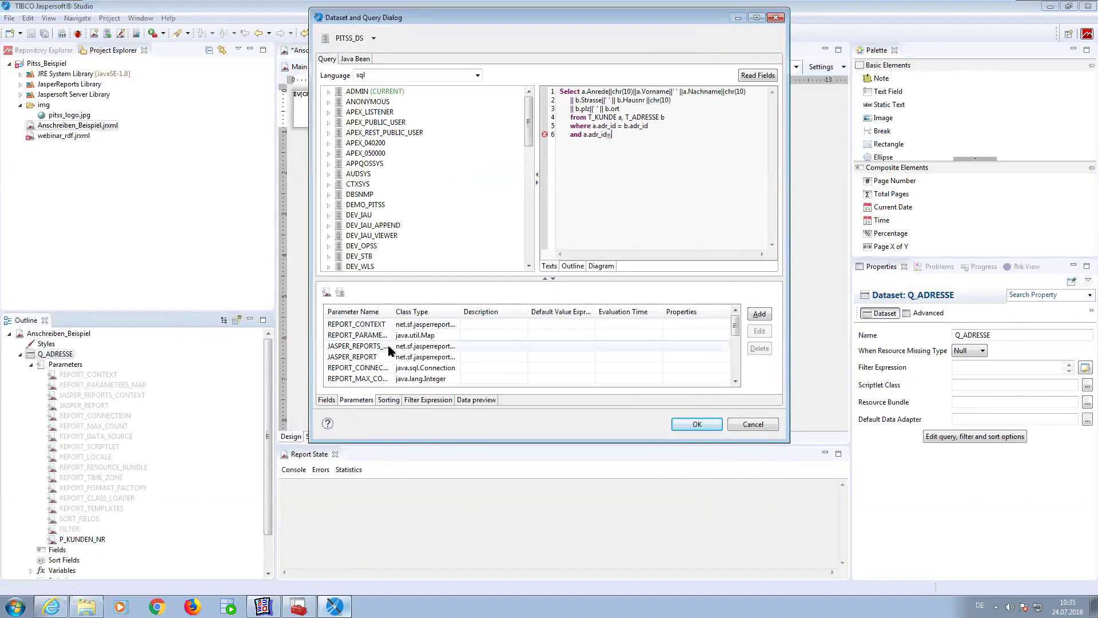
{"action": "scroll", "coordinate": [705, 372], "scroll_direction": "down", "scroll_amount": 4}
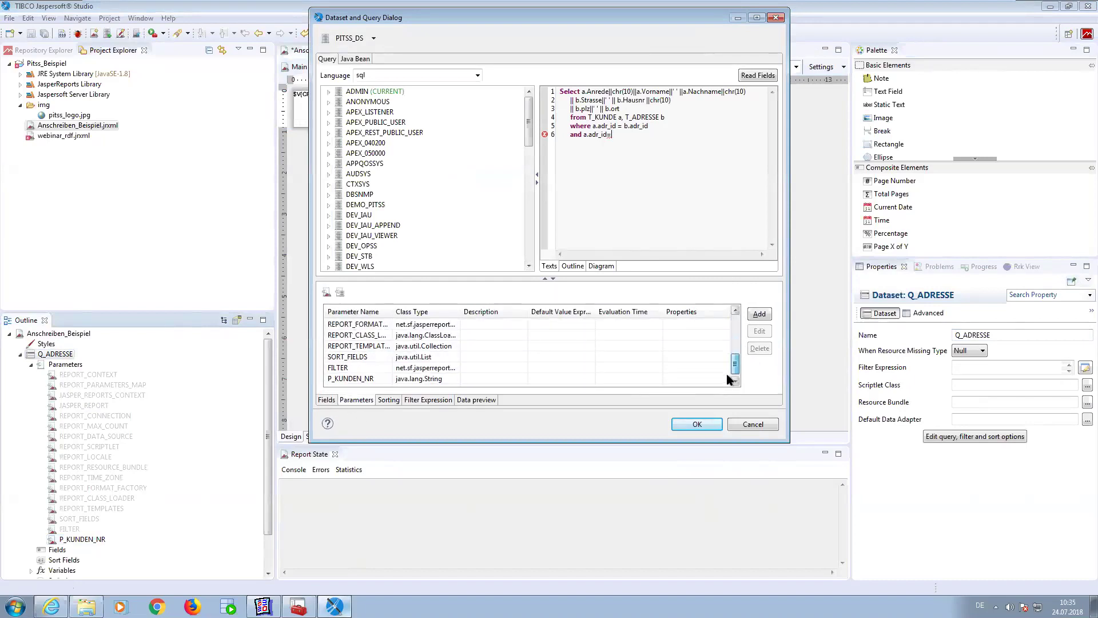
{"action": "left_click_drag", "start_coordinate": [344, 380], "coordinate": [637, 155]}
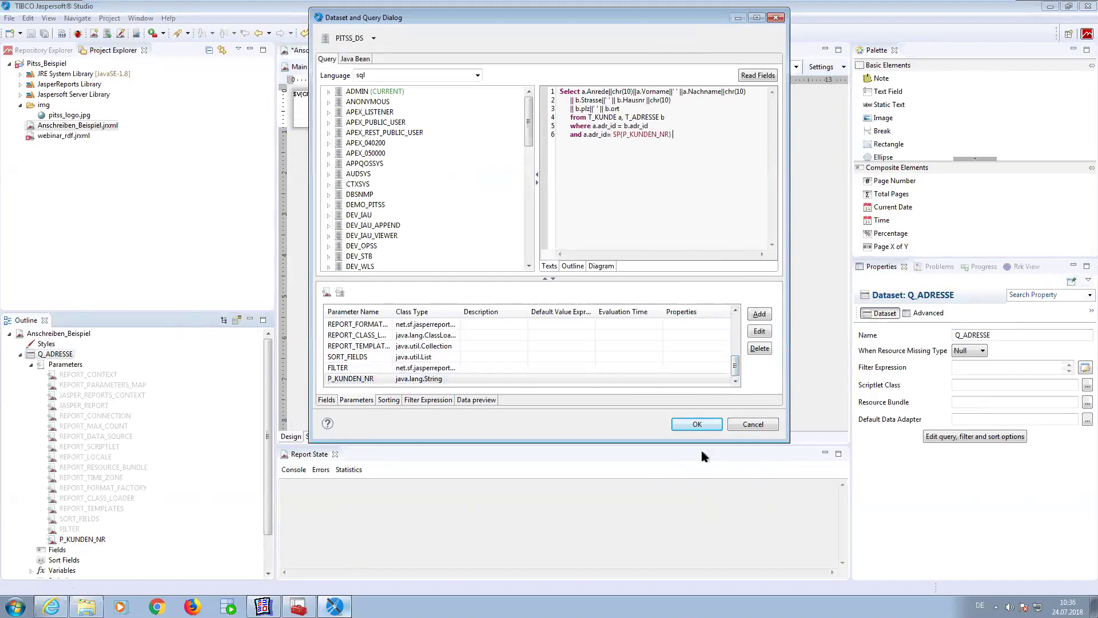
{"action": "left_click", "coordinate": [697, 425]}
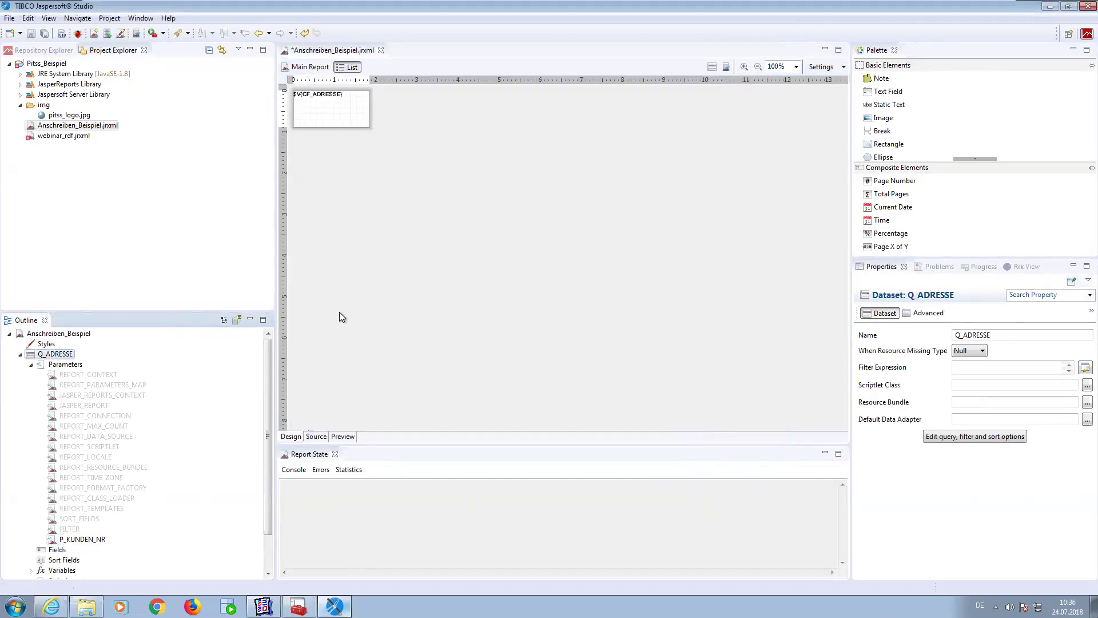
Read the fields of the Q_ADRESSE query, add the alias "Adresse" after b.ort and confirm the query.
{"action": "right_click", "coordinate": [56, 354]}
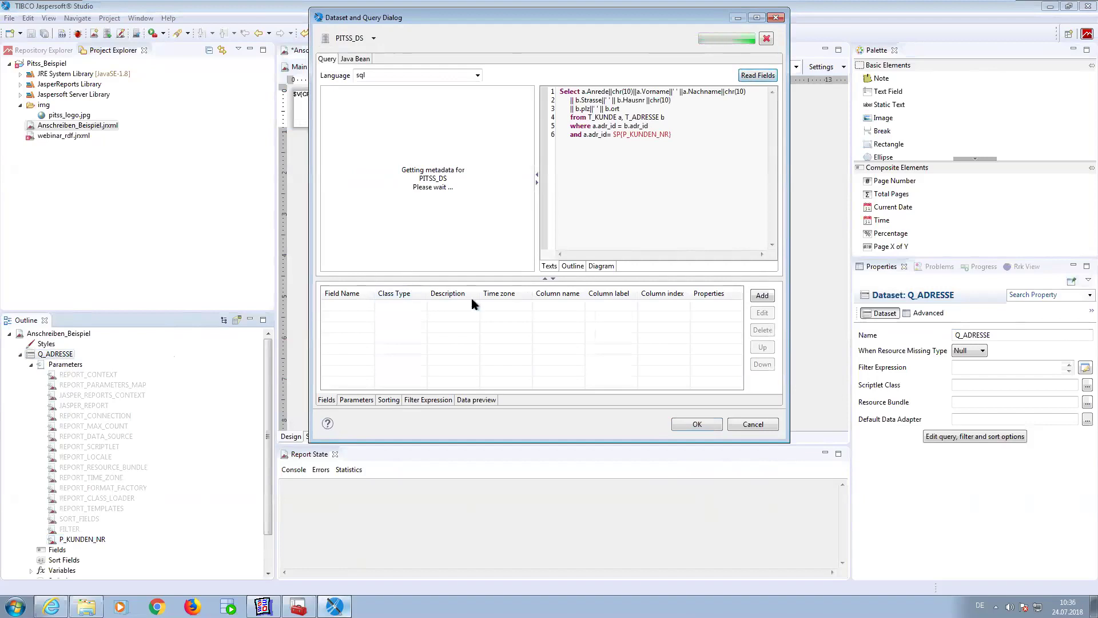
{"action": "left_click", "coordinate": [757, 75]}
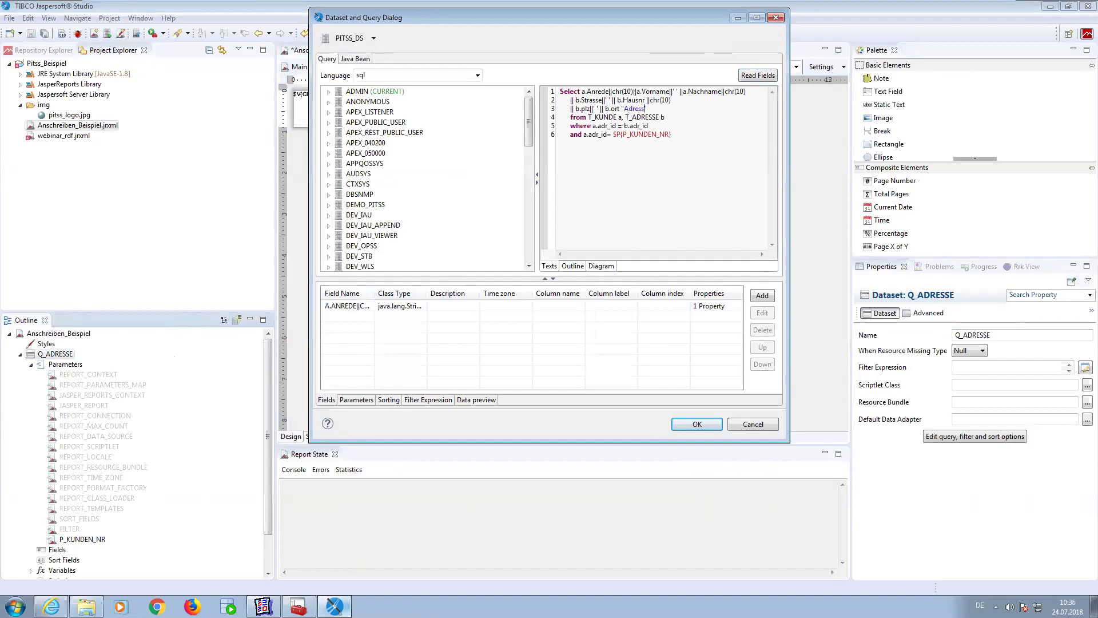
{"action": "left_click", "coordinate": [697, 426]}
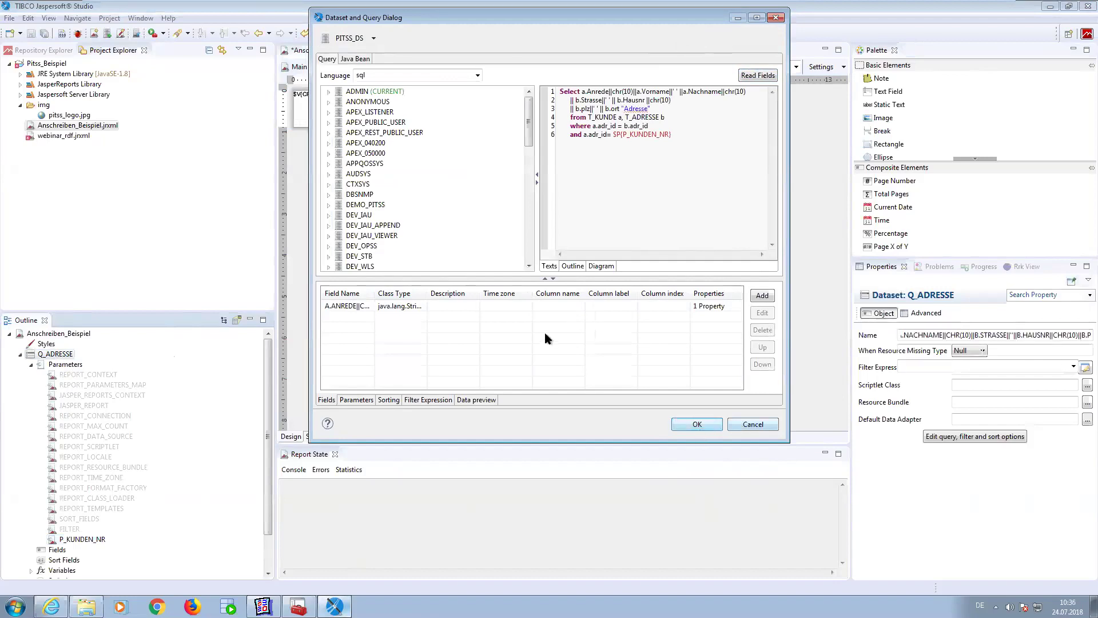
Reopen the Q_ADRESSE query, read its fields again to get the aliased field Adresse, and confirm.
{"action": "left_click", "coordinate": [58, 354]}
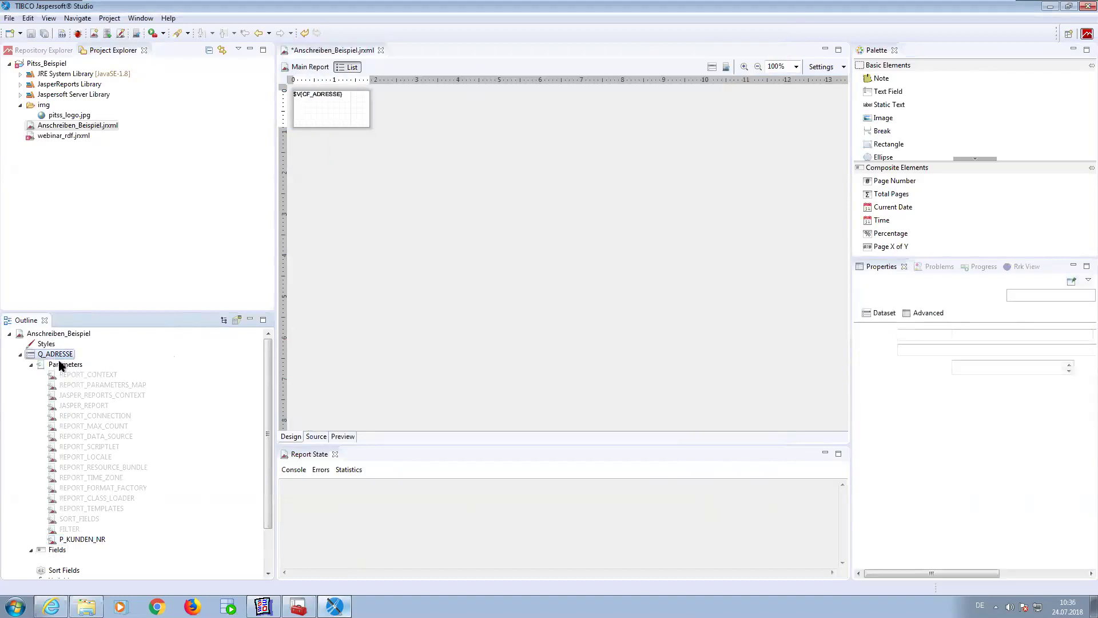
{"action": "right_click", "coordinate": [55, 355]}
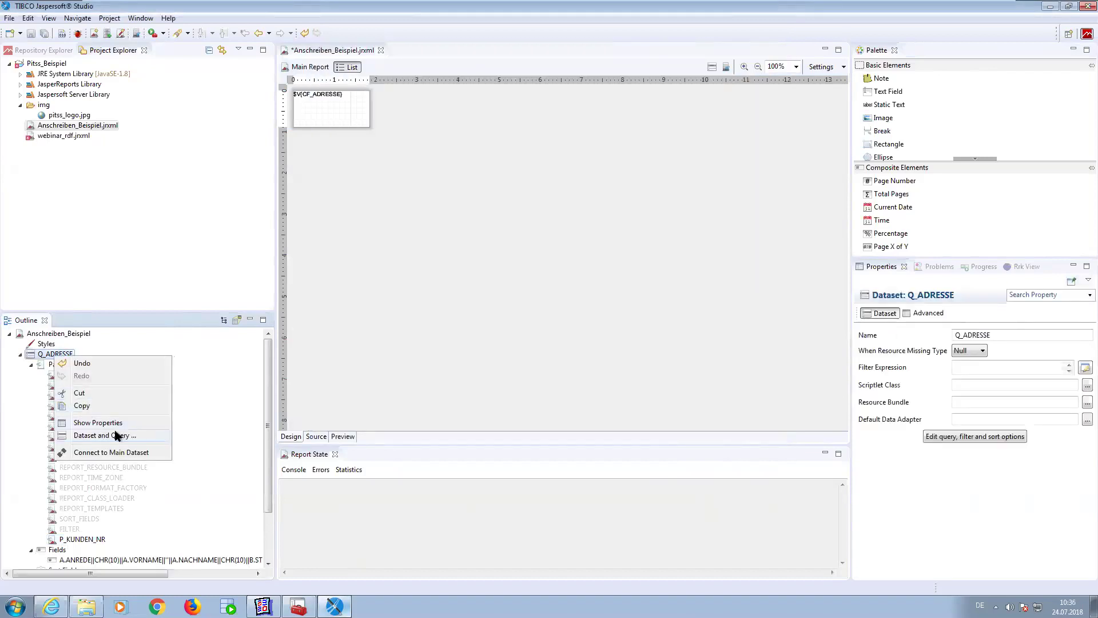
{"action": "key", "text": "d"}
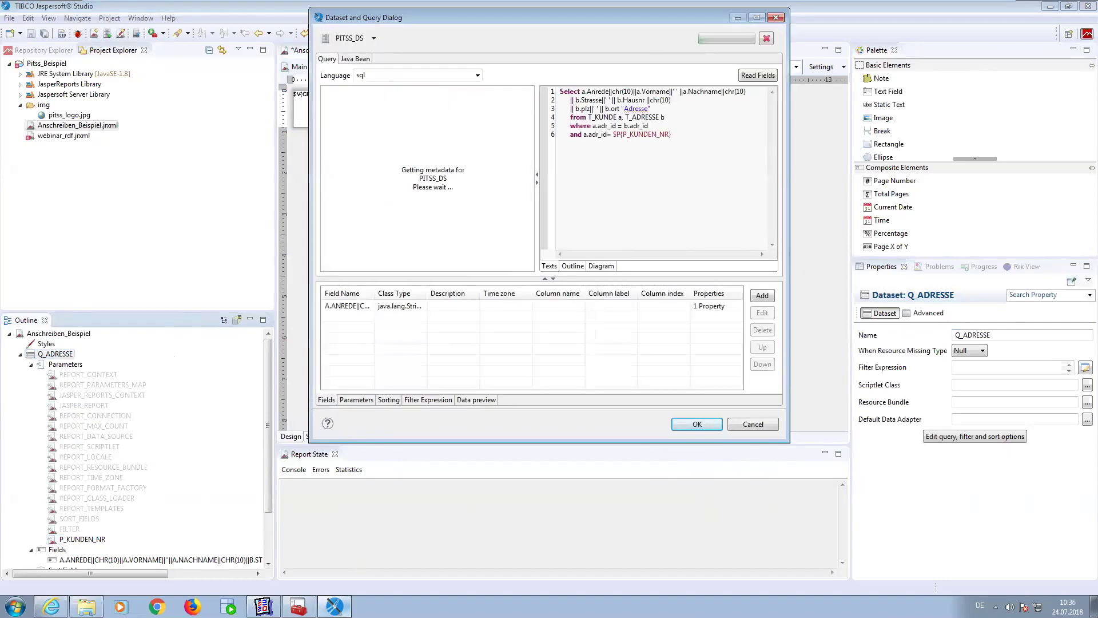
{"action": "left_click", "coordinate": [750, 79]}
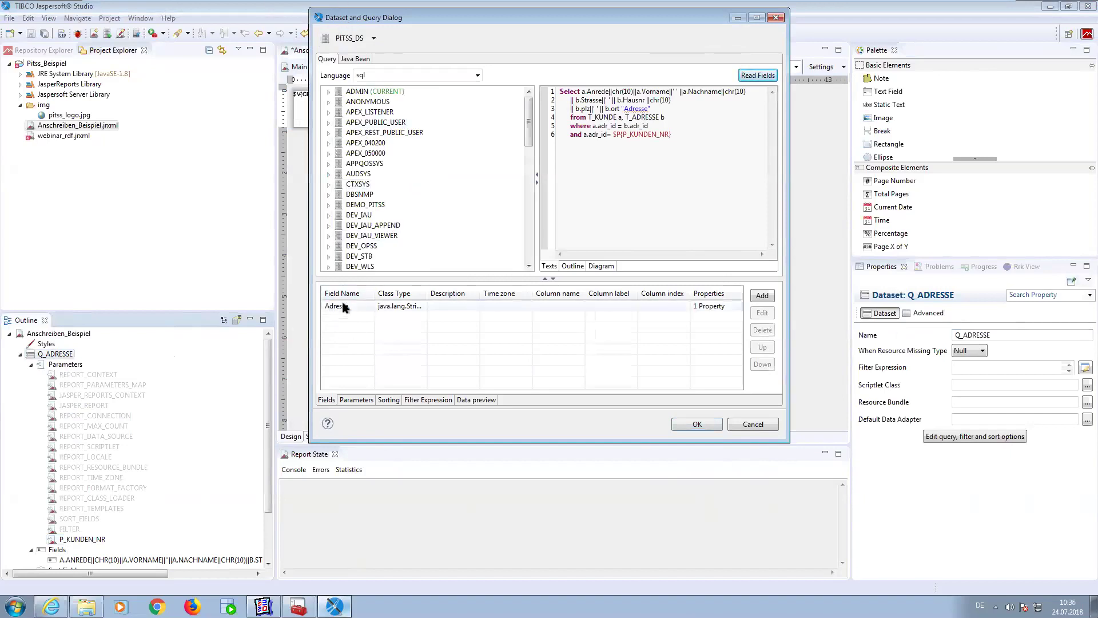
{"action": "left_click", "coordinate": [698, 425]}
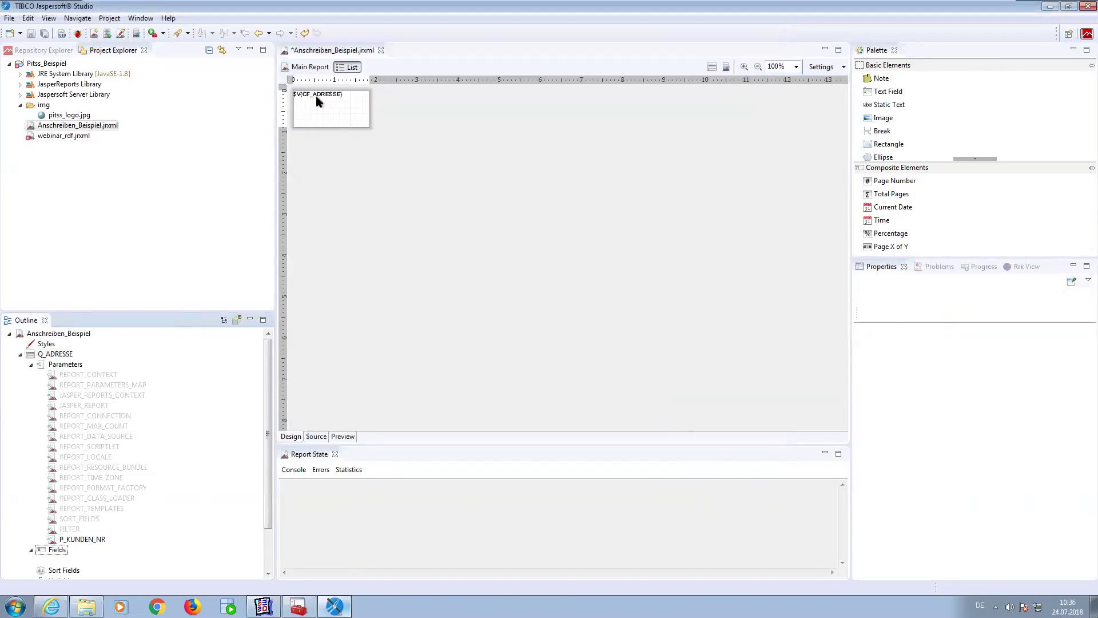
Replace the $V{CF_ADRESSE} expression of the list's text field with the field $F{Adresse}.
{"action": "left_click", "coordinate": [321, 99]}
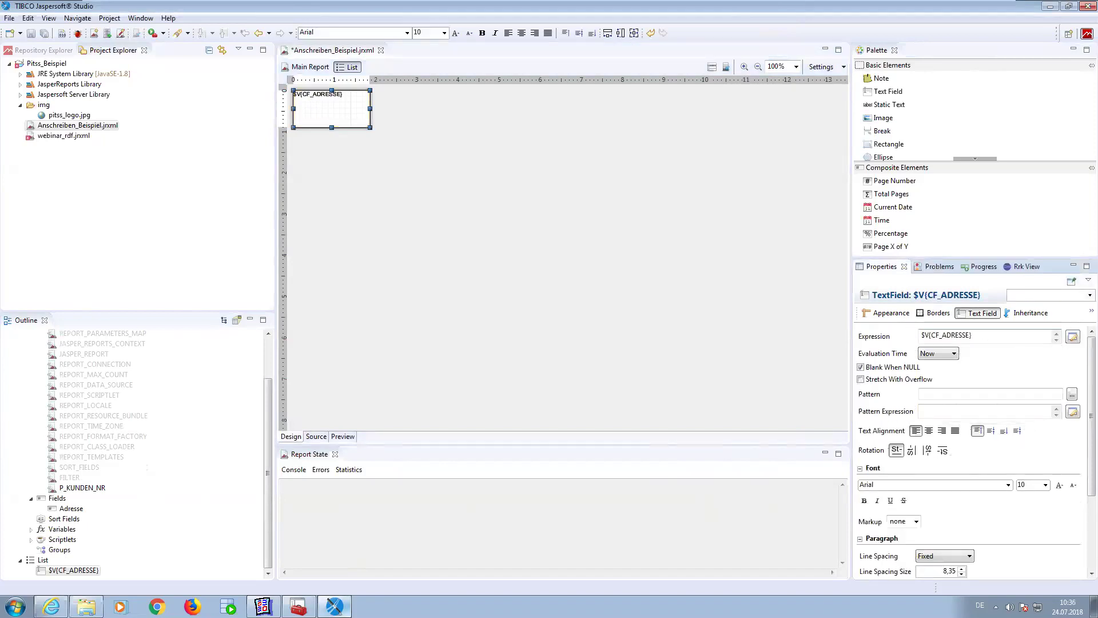
{"action": "left_click", "coordinate": [1073, 339]}
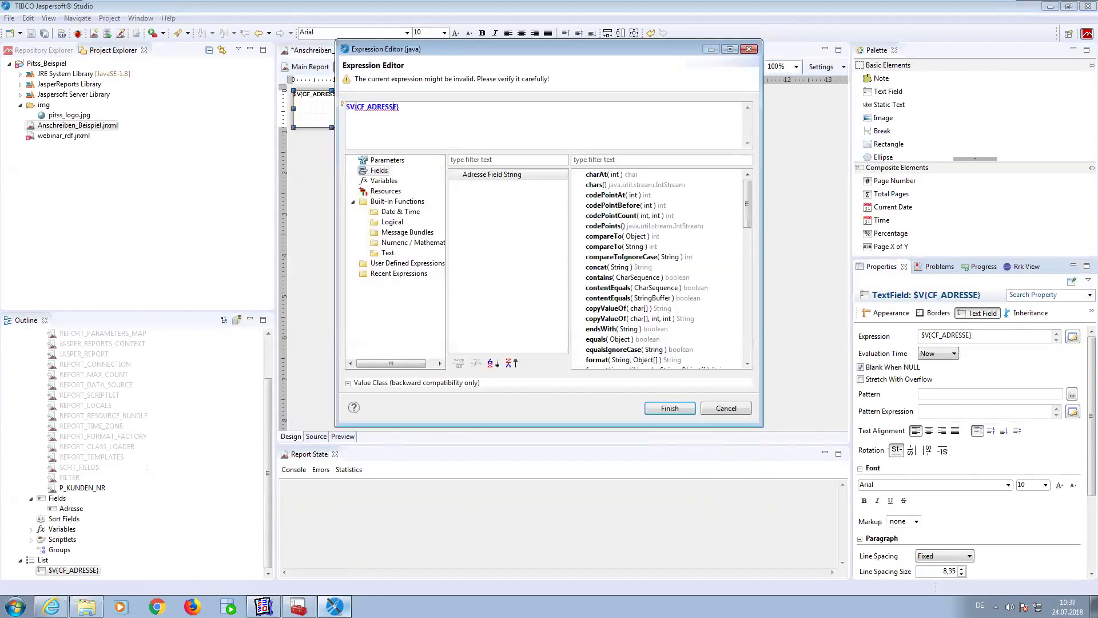
{"action": "double_click", "coordinate": [492, 174]}
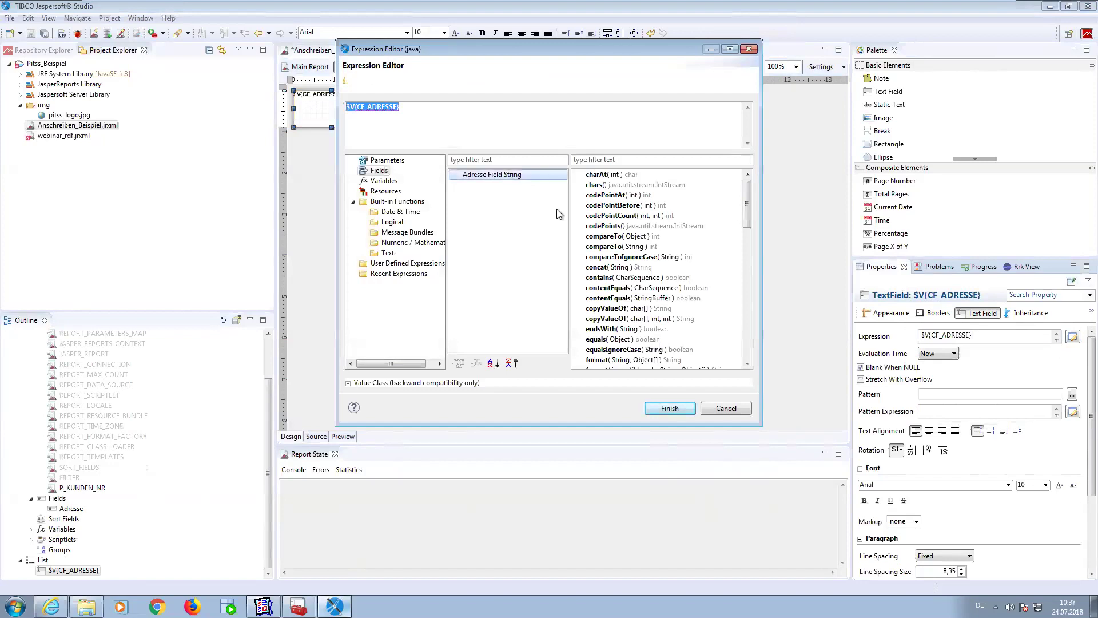
{"action": "left_click", "coordinate": [669, 409]}
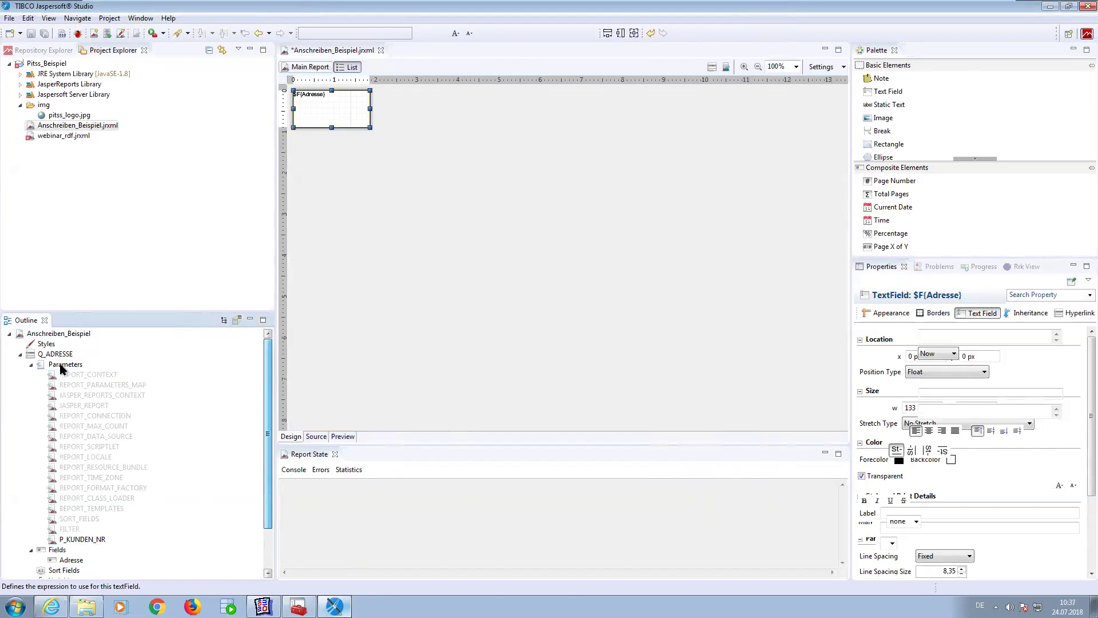
Set the parameters map of the List element's Q_ADRESSE dataset run to the main report's REPORT_PARAMETERS_MAP parameter.
{"action": "left_click", "coordinate": [309, 68]}
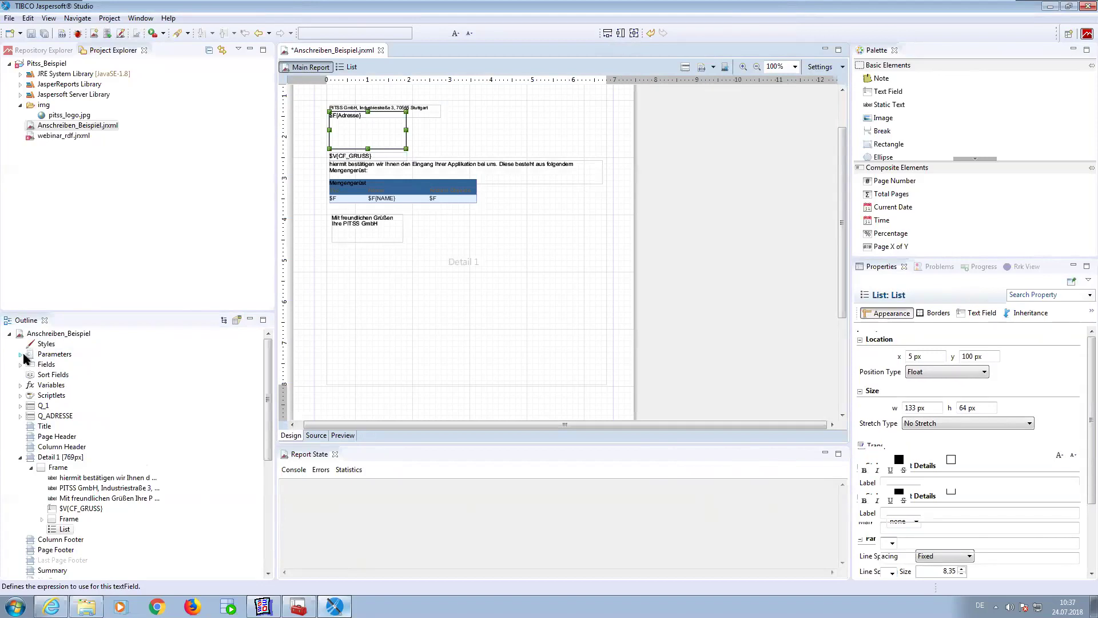
{"action": "left_click", "coordinate": [23, 355]}
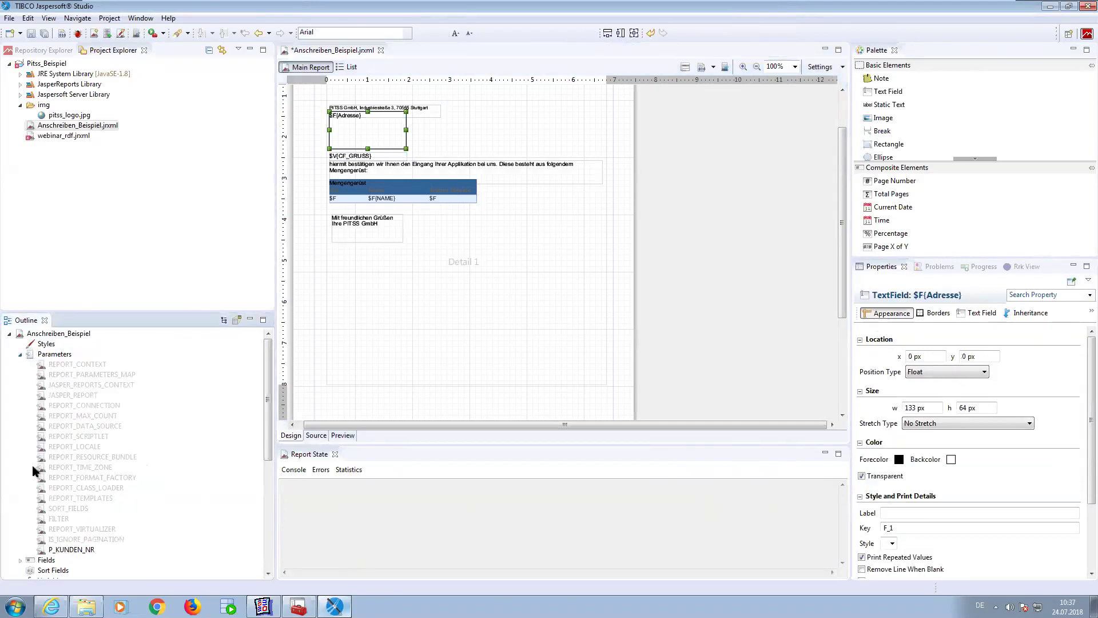
{"action": "left_click", "coordinate": [20, 354]}
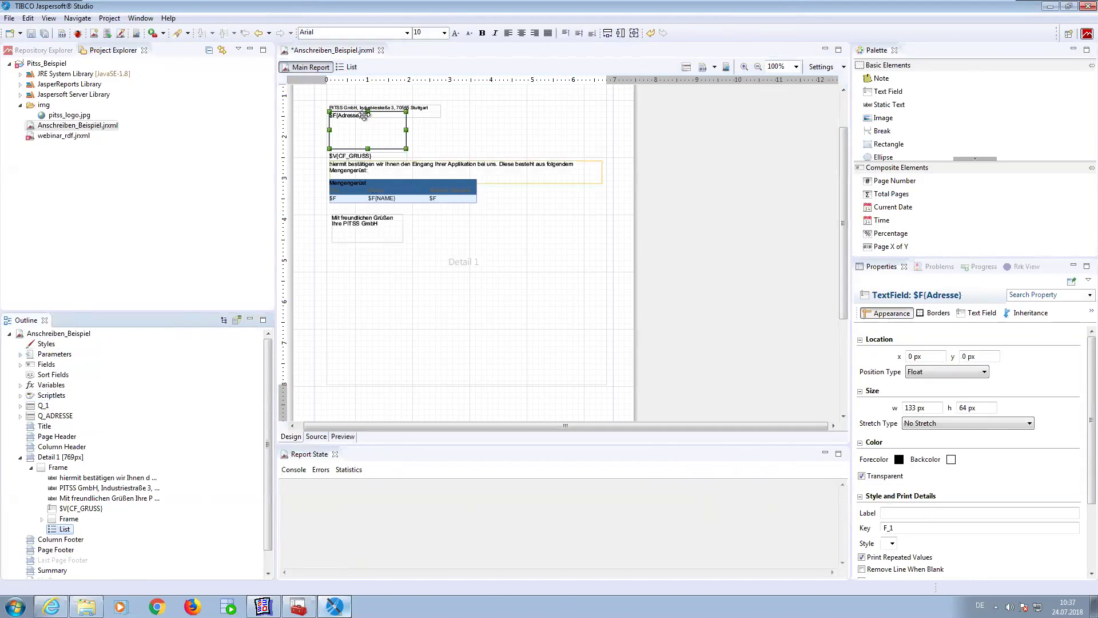
{"action": "left_click", "coordinate": [64, 529]}
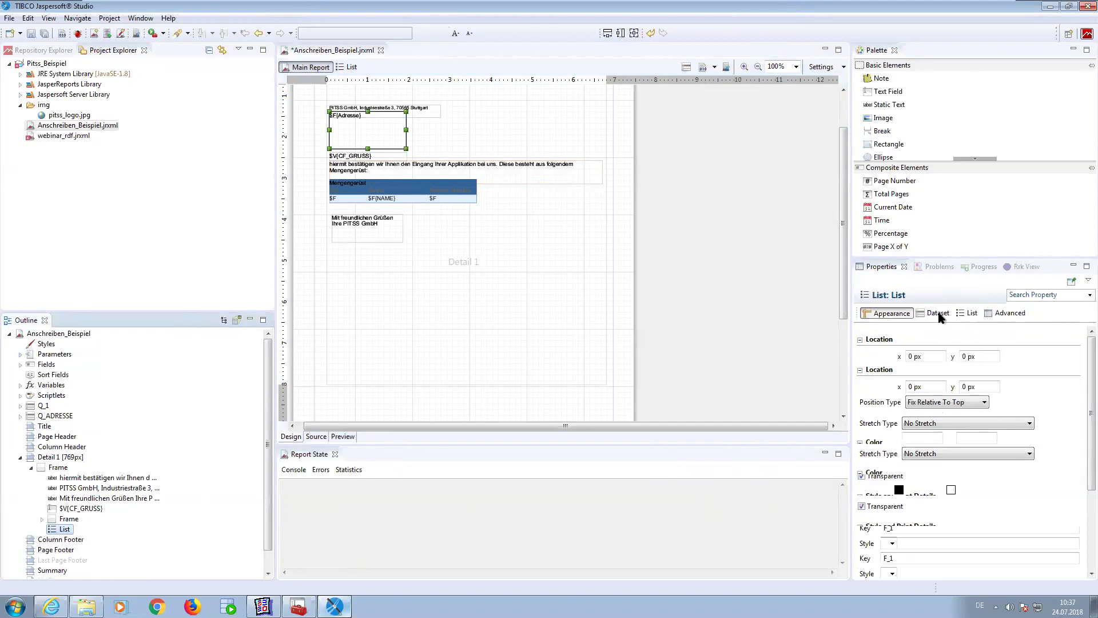
{"action": "left_click", "coordinate": [937, 315]}
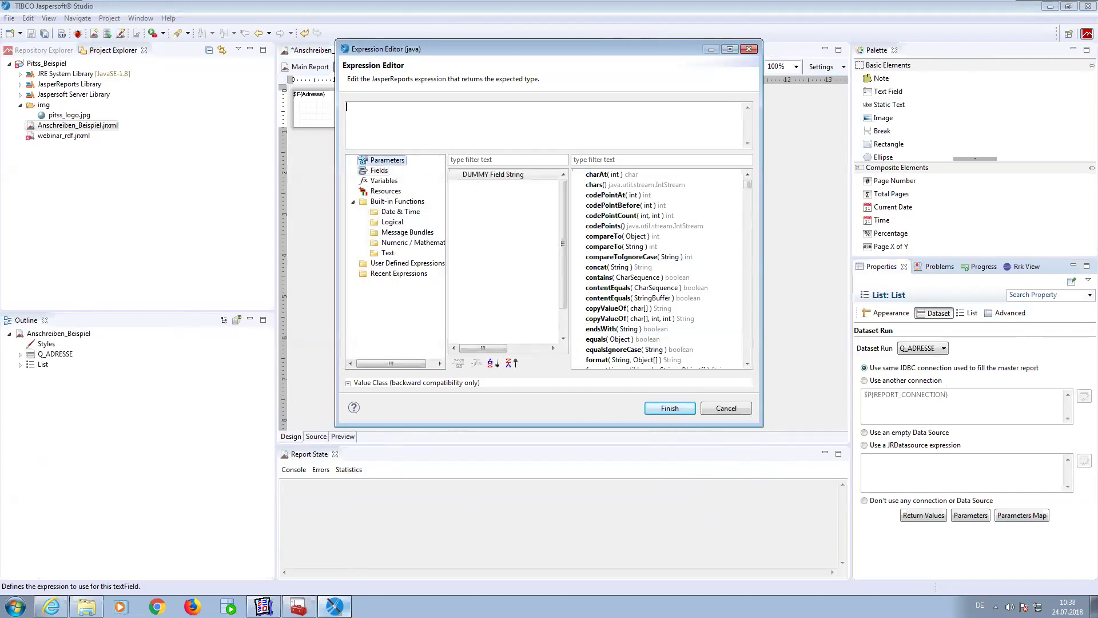
{"action": "left_click", "coordinate": [492, 174]}
{"action": "double_click", "coordinate": [504, 185]}
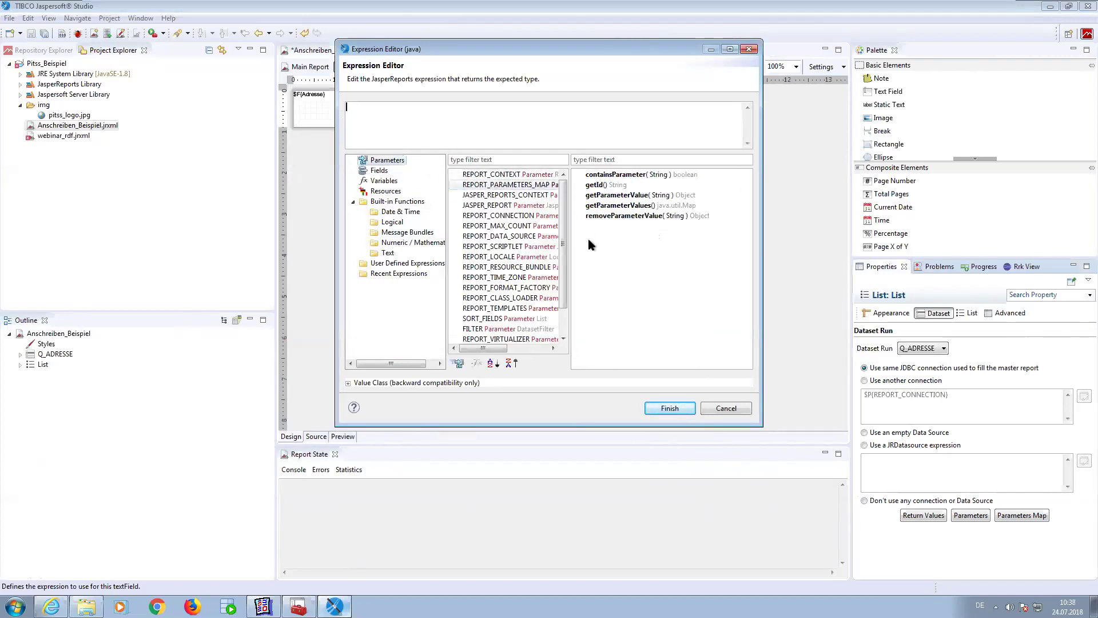
{"action": "left_click", "coordinate": [680, 407]}
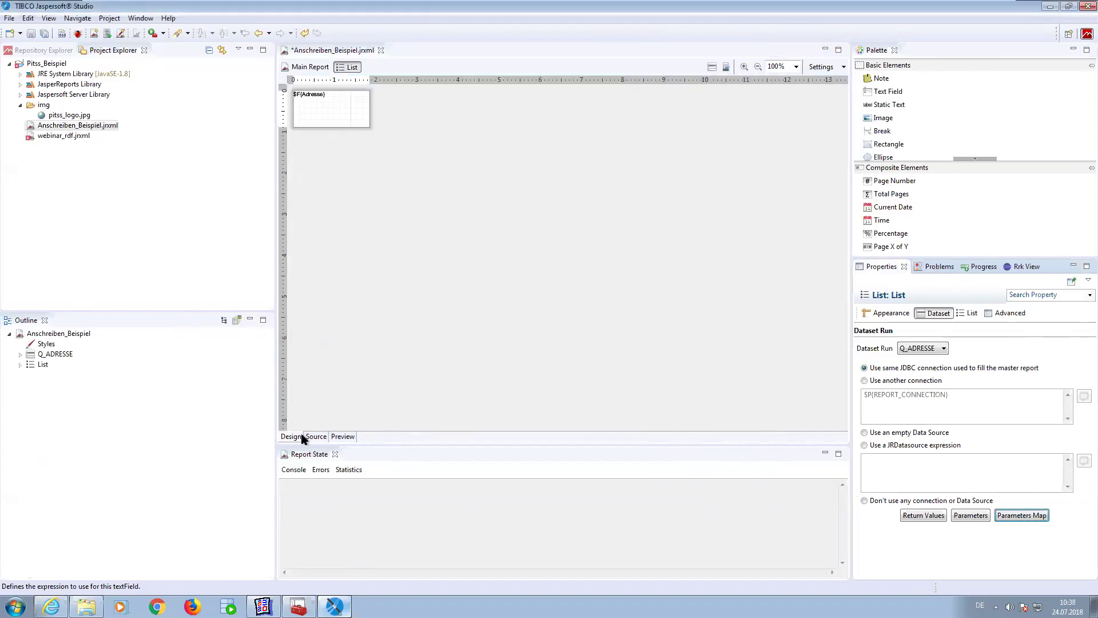
{"action": "left_click", "coordinate": [297, 438]}
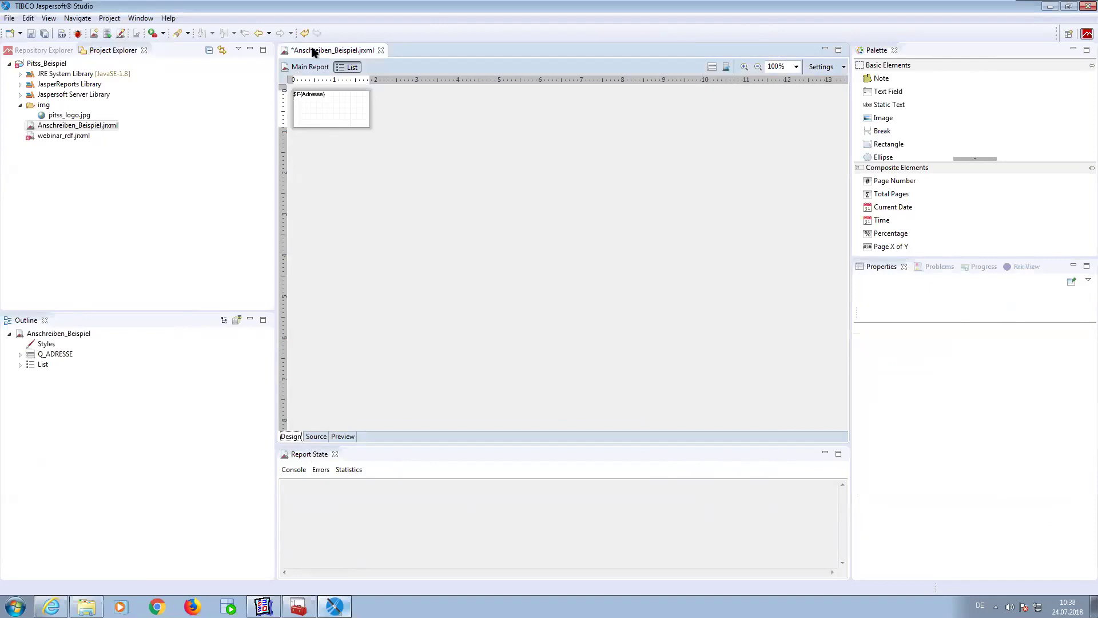
Return to the main report and place a new List element beside the $V{CF_GRUSS} text field in the Detail 1 frame.
{"action": "left_click", "coordinate": [309, 68]}
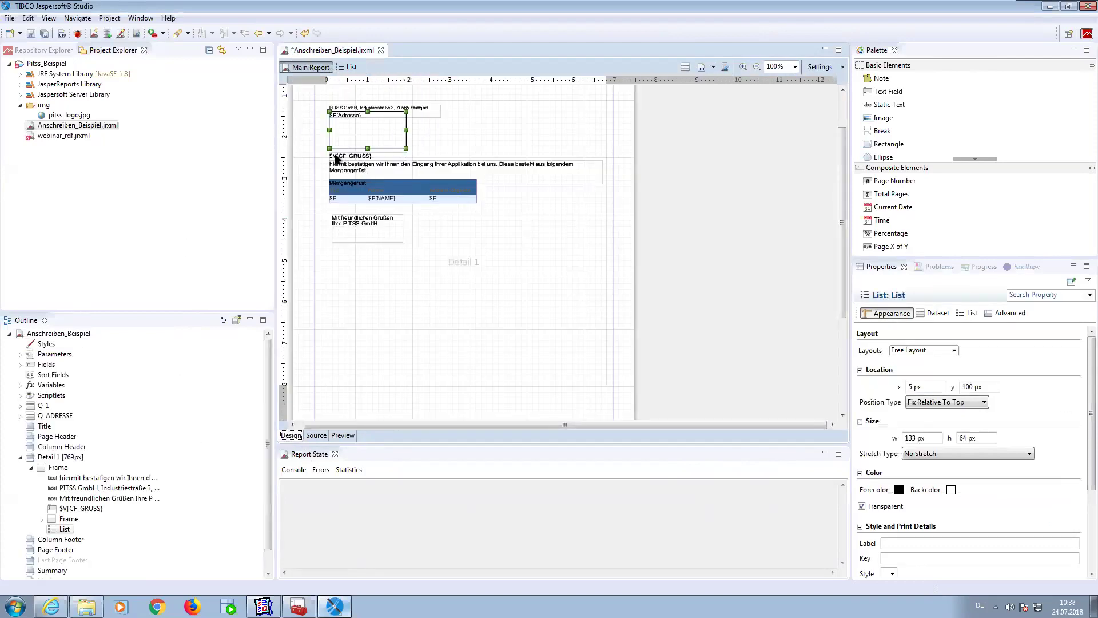
{"action": "left_click", "coordinate": [343, 158]}
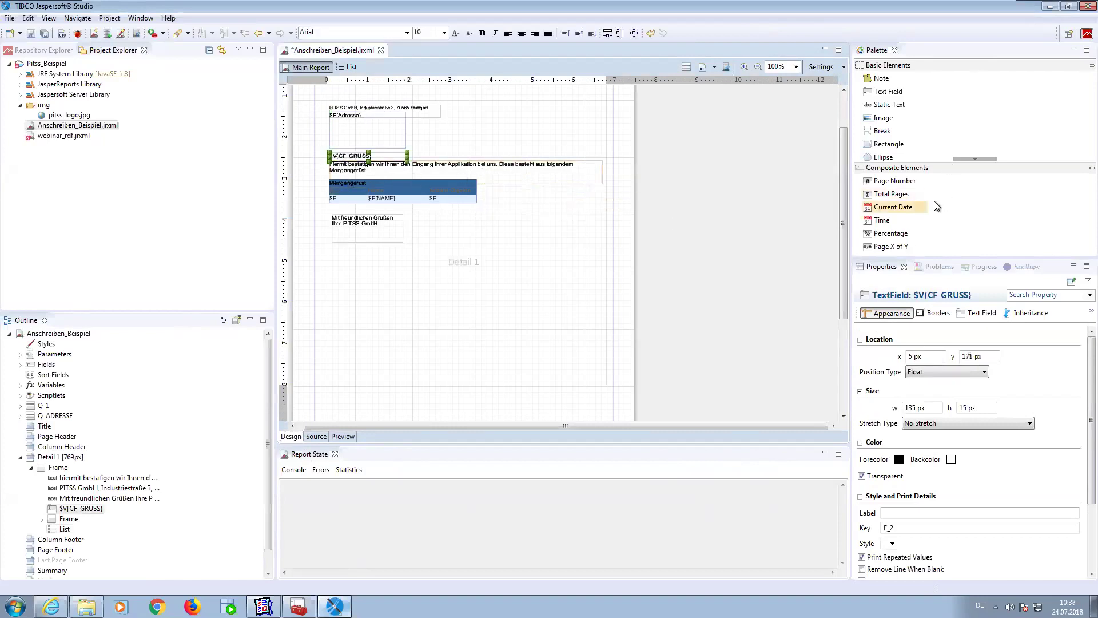
{"action": "scroll", "coordinate": [924, 132], "scroll_direction": "down", "scroll_amount": 3}
{"action": "scroll", "coordinate": [942, 135], "scroll_direction": "up", "scroll_amount": 4}
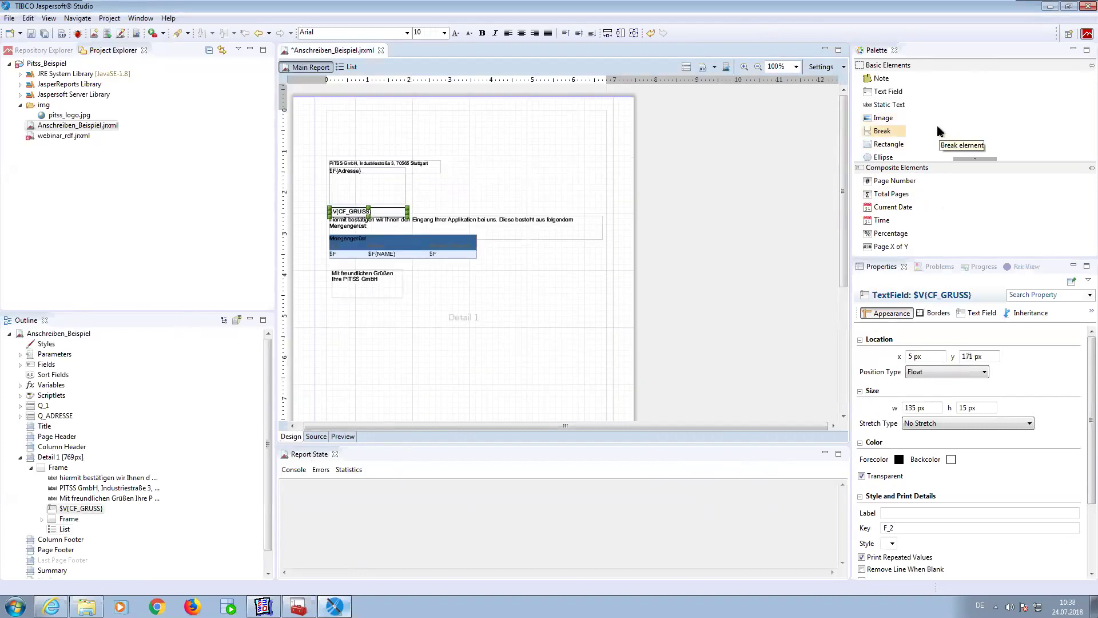
{"action": "left_click", "coordinate": [902, 135]}
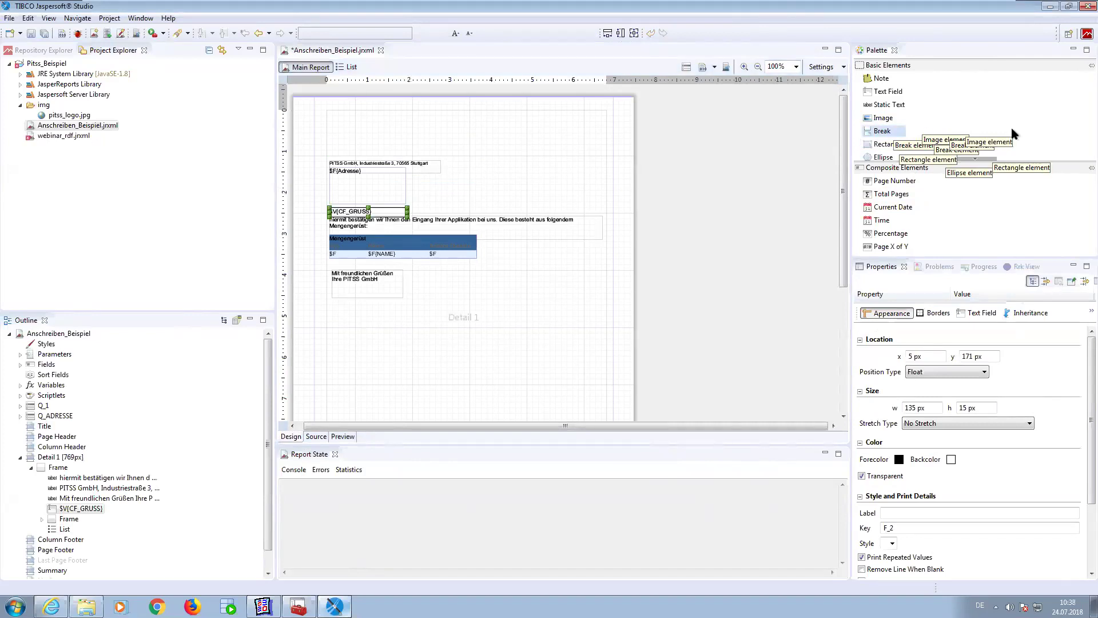
{"action": "scroll", "coordinate": [927, 131], "scroll_direction": "down", "scroll_amount": 3}
{"action": "scroll", "coordinate": [908, 112], "scroll_direction": "up", "scroll_amount": 3}
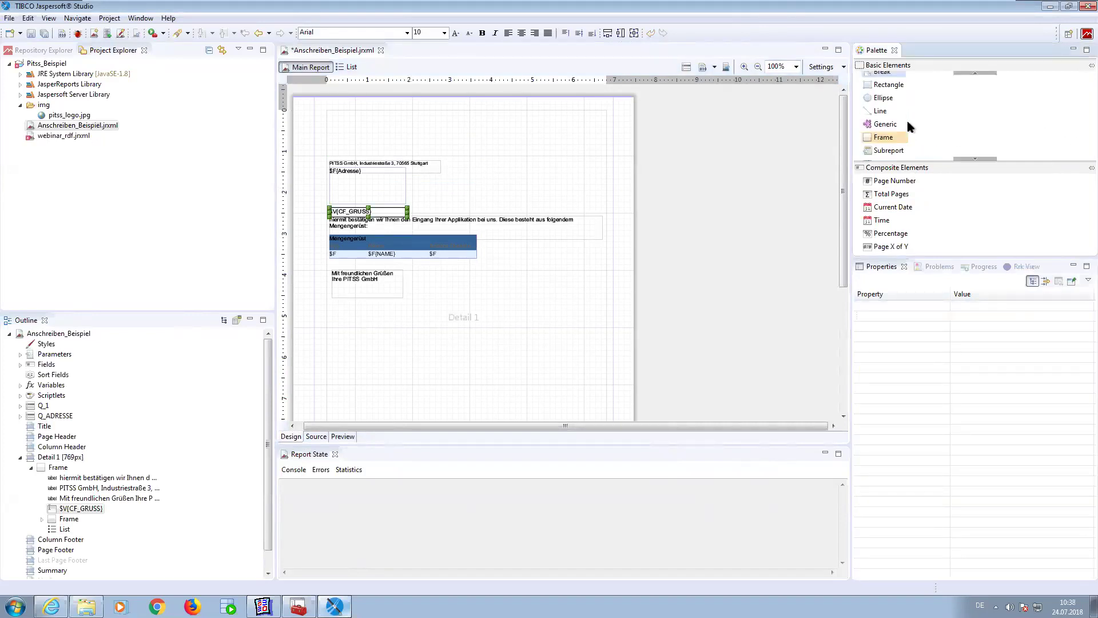
{"action": "left_click_drag", "start_coordinate": [883, 155], "coordinate": [441, 224]}
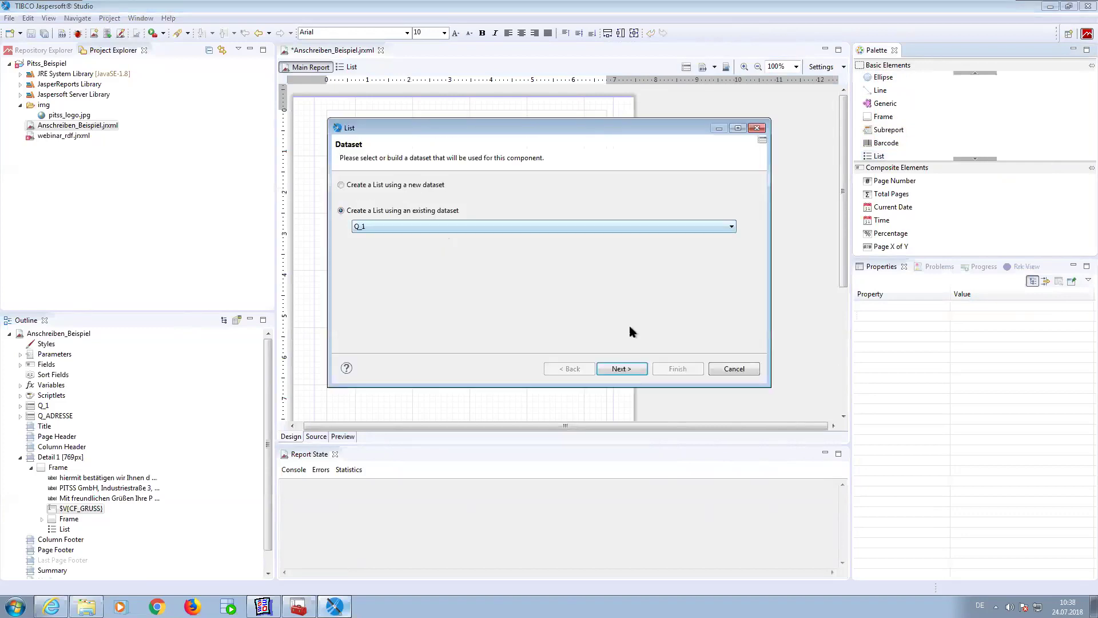
Create a new dataset named Q_ANREDE for the list, using the PITSS_DS database JDBC connection and leaving its query empty.
{"action": "left_click", "coordinate": [397, 186]}
{"action": "left_click", "coordinate": [622, 369]}
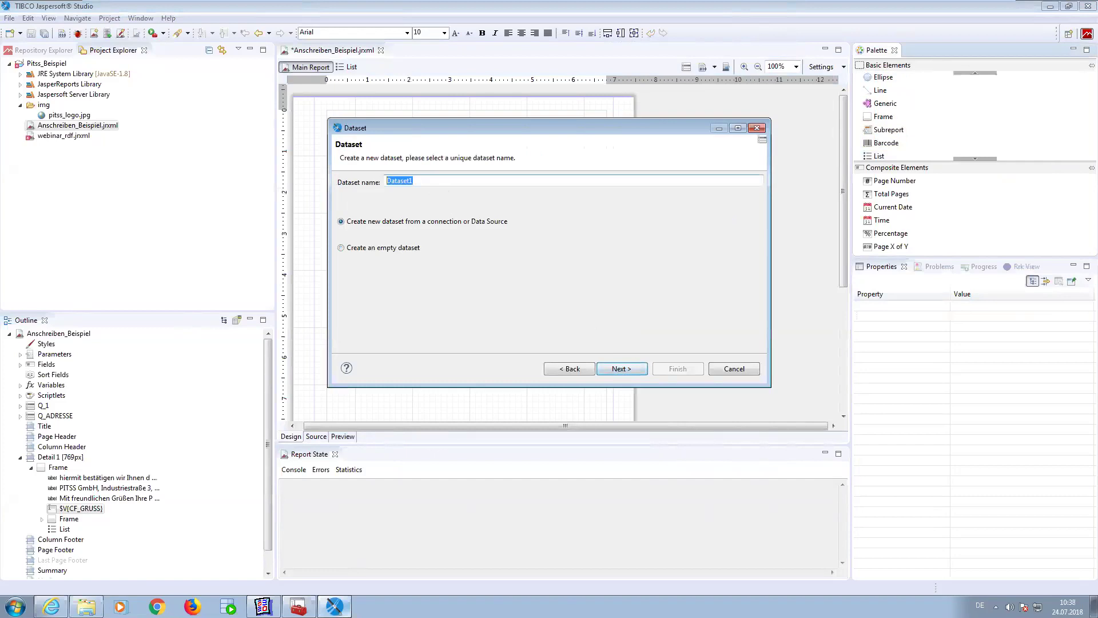
{"action": "type", "text": "Q_ANREDE"}
{"action": "left_click", "coordinate": [612, 369]}
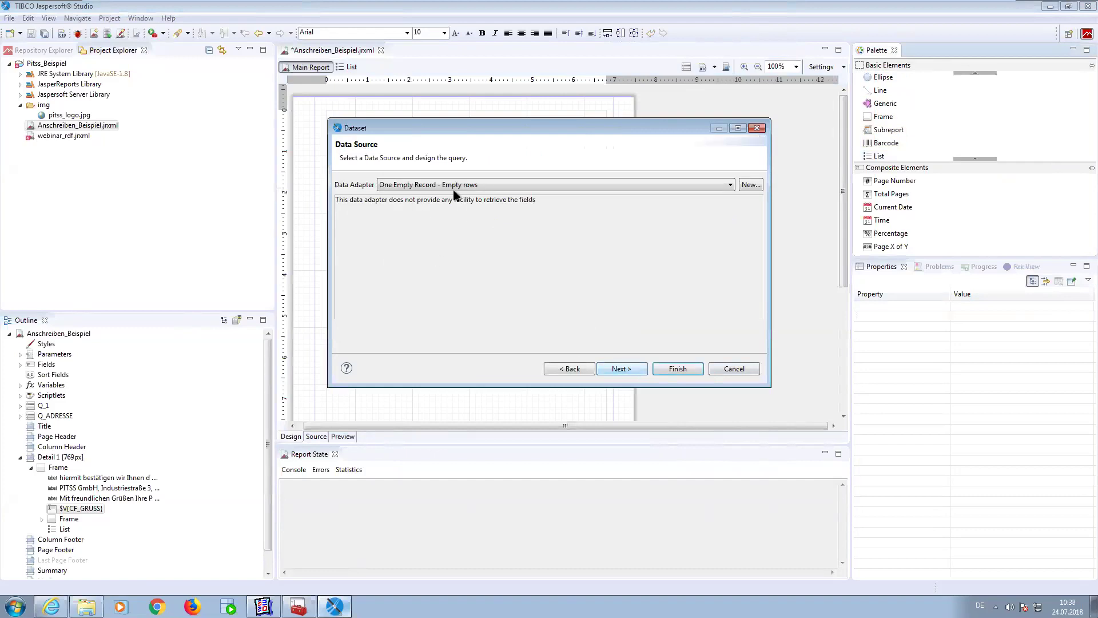
{"action": "left_click", "coordinate": [406, 184]}
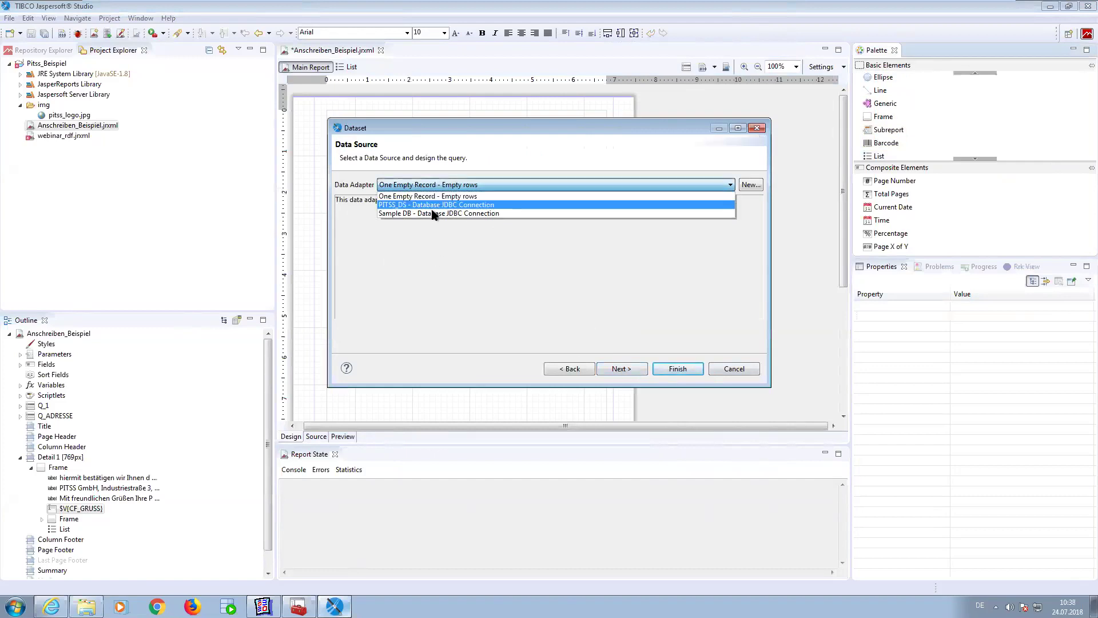
{"action": "left_click", "coordinate": [404, 206]}
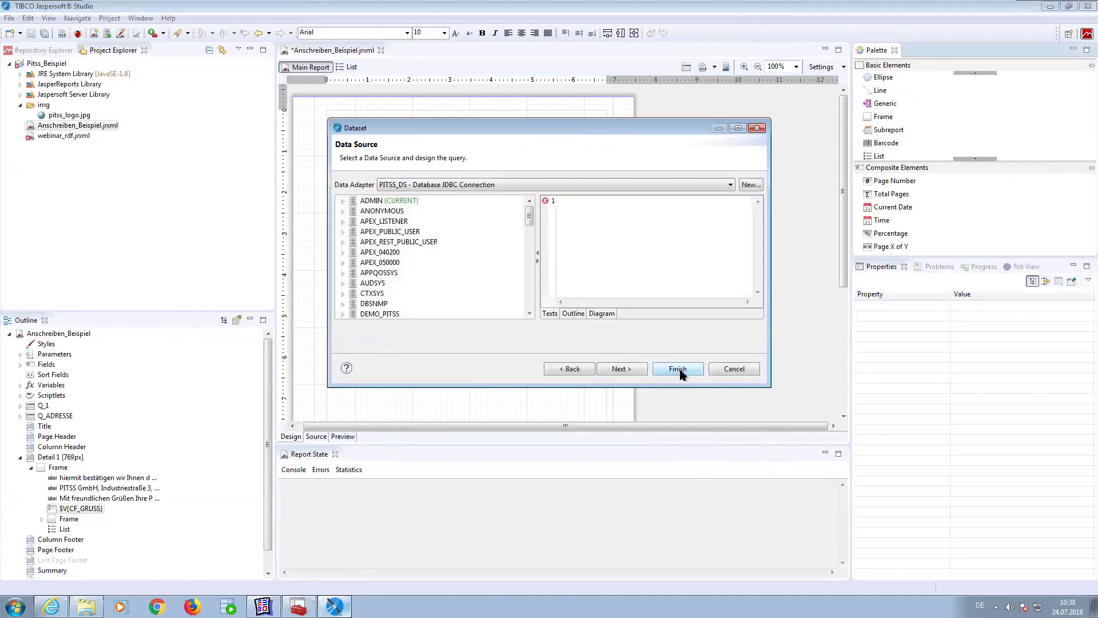
{"action": "left_click", "coordinate": [677, 369]}
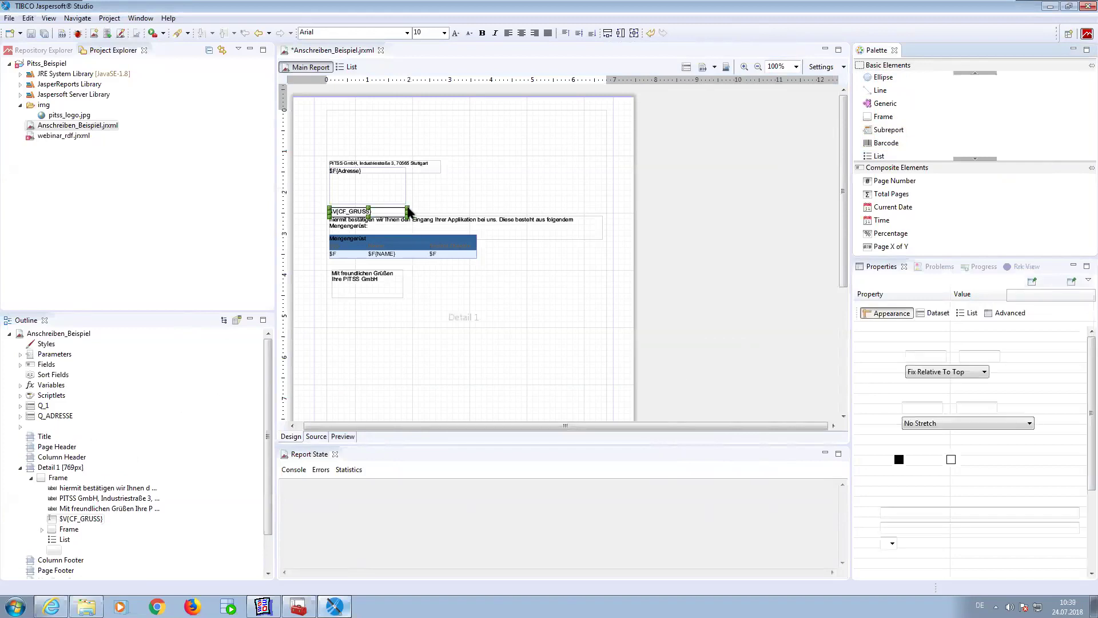
Select the newly added second List element beside the $V{CF_GRUSS} text field.
{"action": "left_click", "coordinate": [62, 541]}
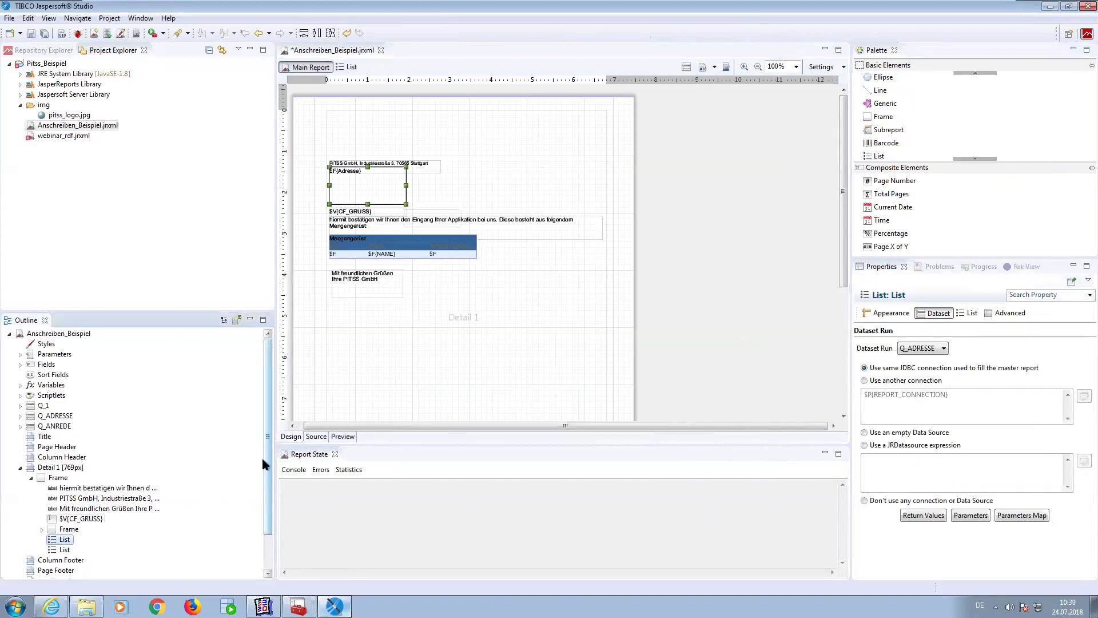
{"action": "scroll", "coordinate": [262, 463], "scroll_direction": "down", "scroll_amount": 2}
{"action": "left_click", "coordinate": [64, 509]}
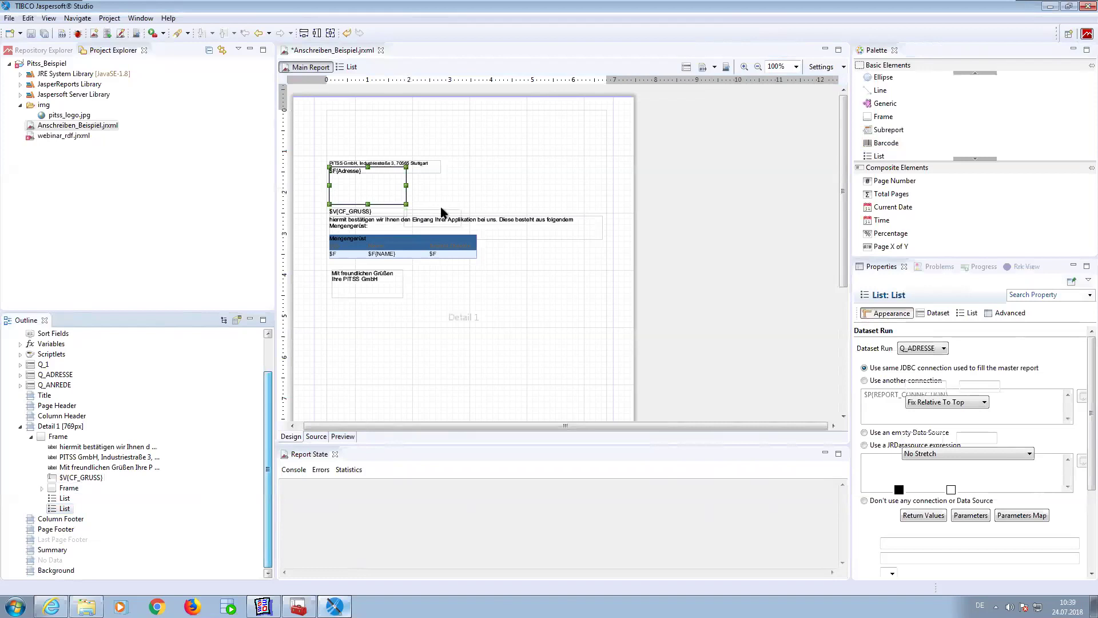
{"action": "left_click", "coordinate": [441, 212]}
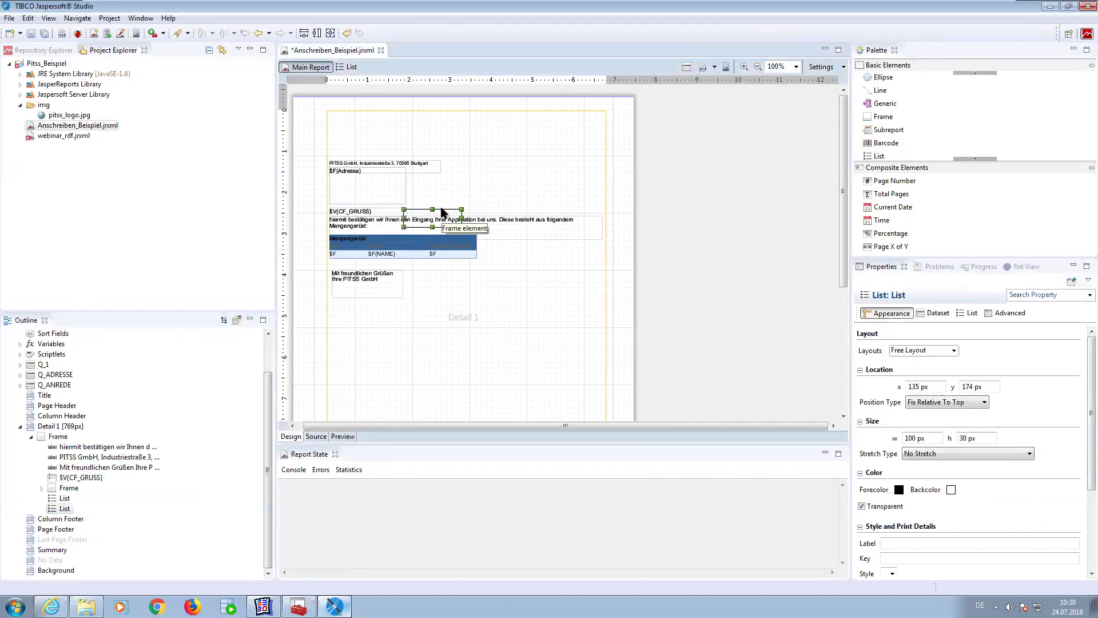